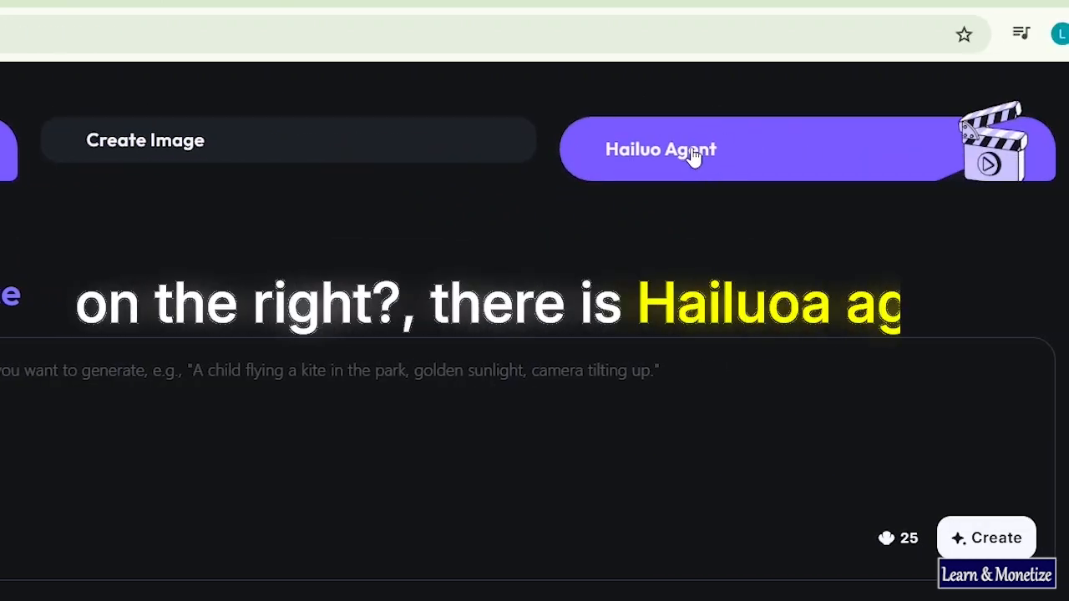
Step: Open the Hailuo Agent and enter "Let's create a movie" as the chat message
left_click(693, 157)
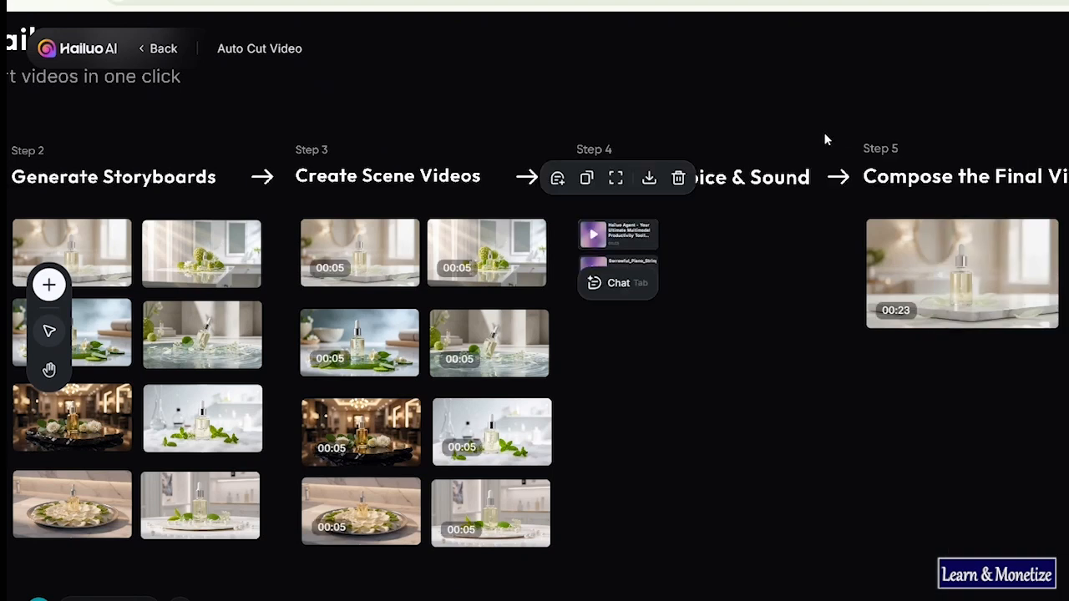
left_click(605, 287)
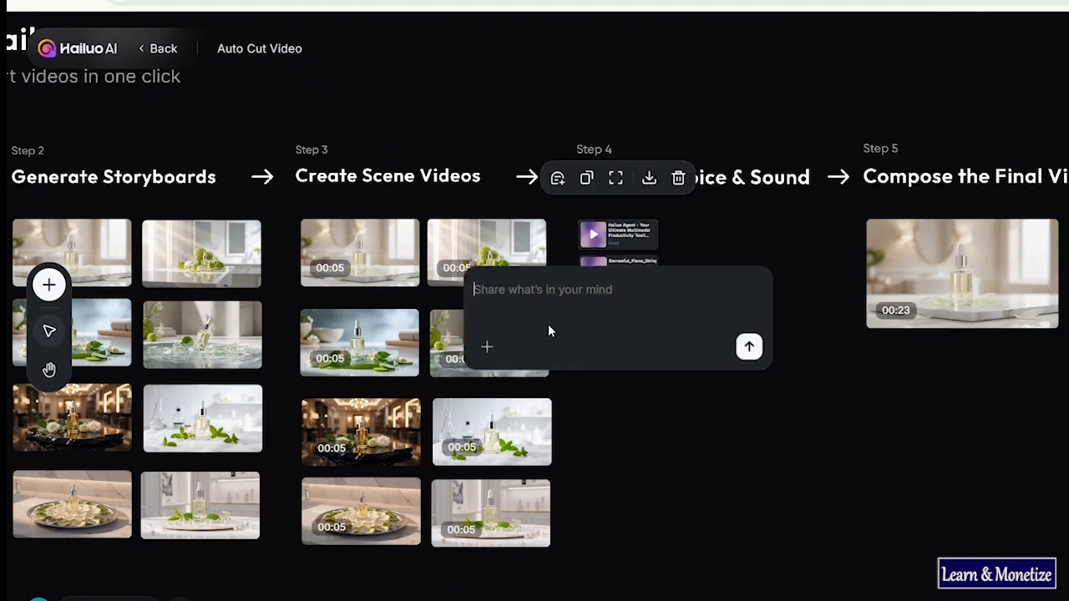
type("Let's create a movie")
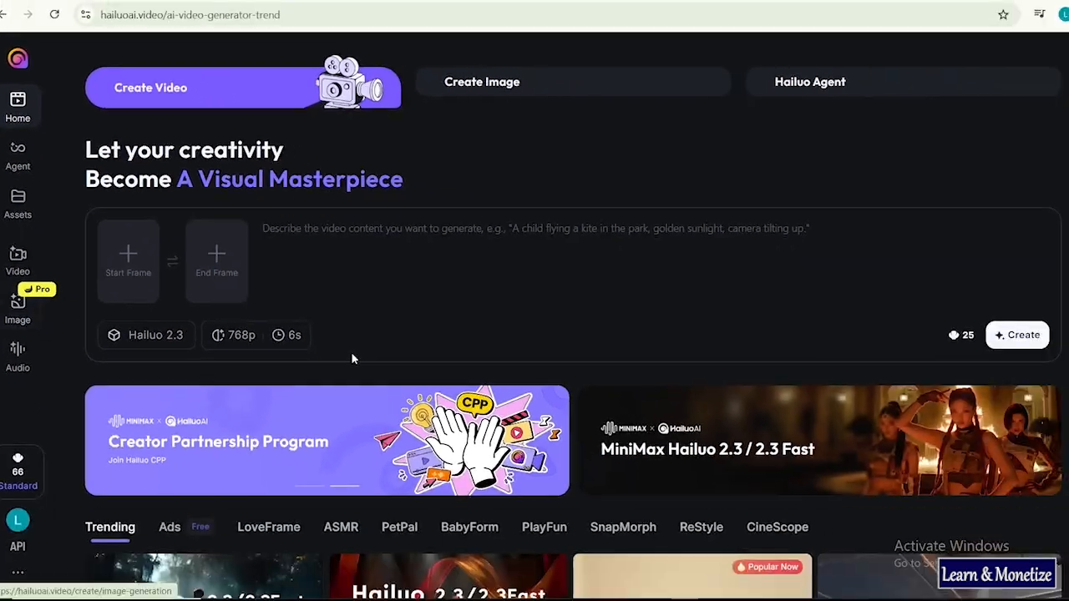
Step: Browse the Trending gallery on the Hailuo home page and open the Ads templates
scroll(354, 358, "down", 6)
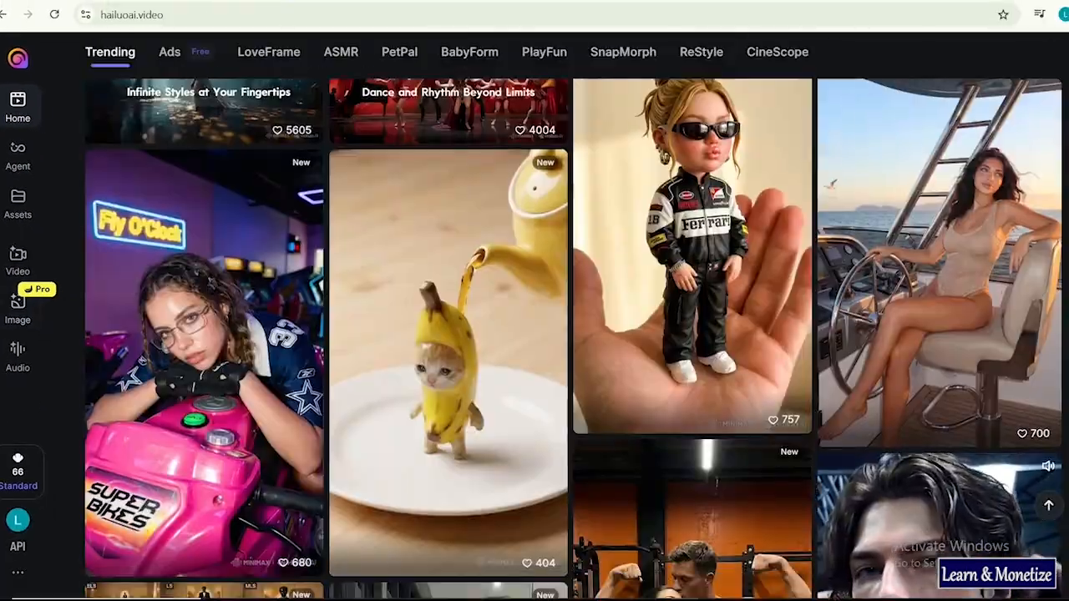
scroll(573, 339, "down", 12)
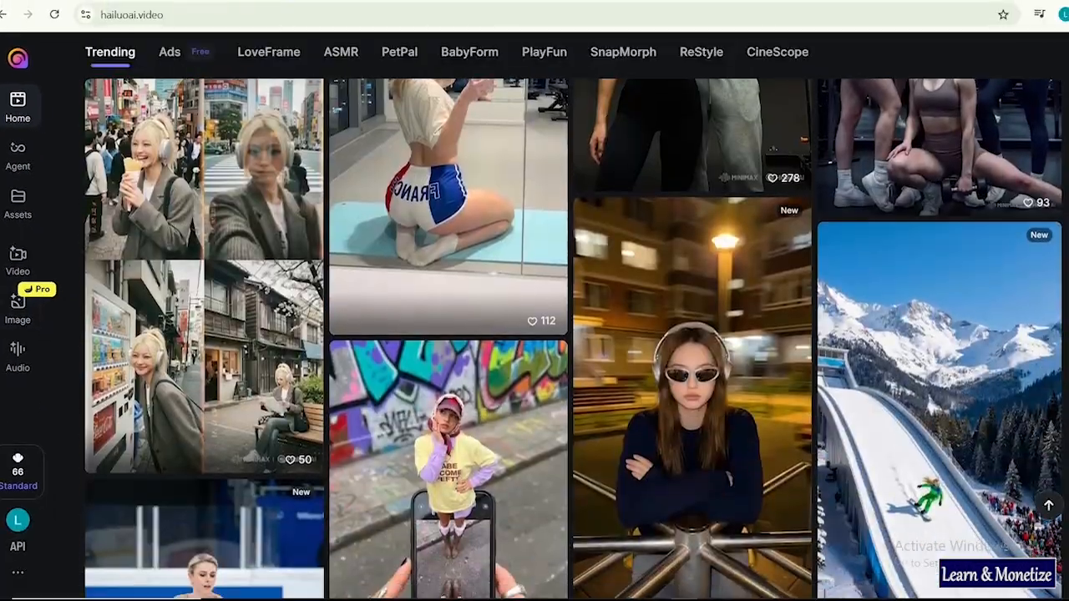
scroll(573, 339, "down", 10)
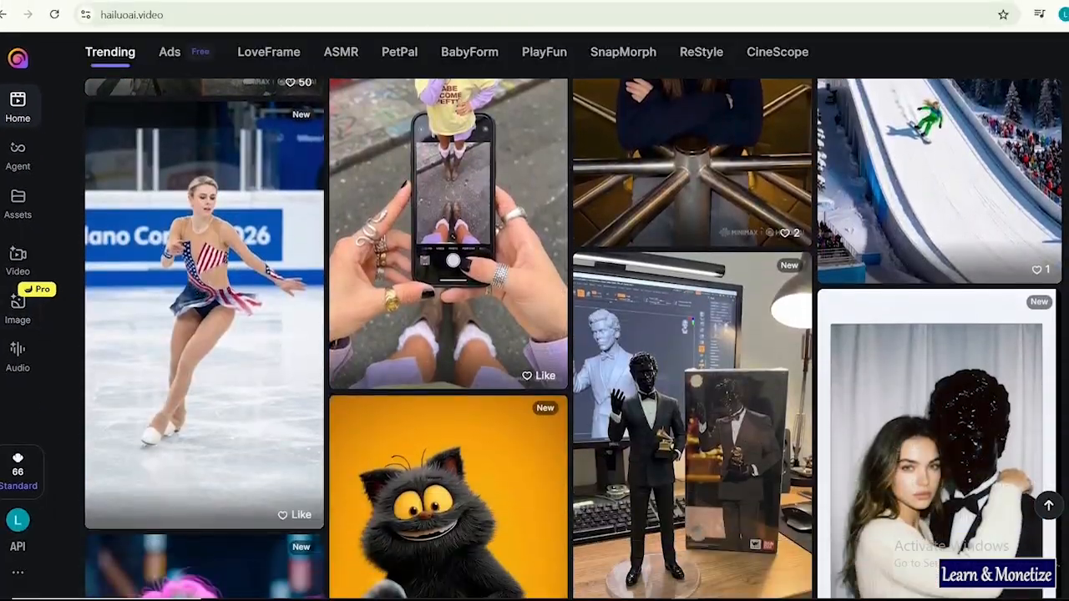
scroll(572, 339, "down", 15)
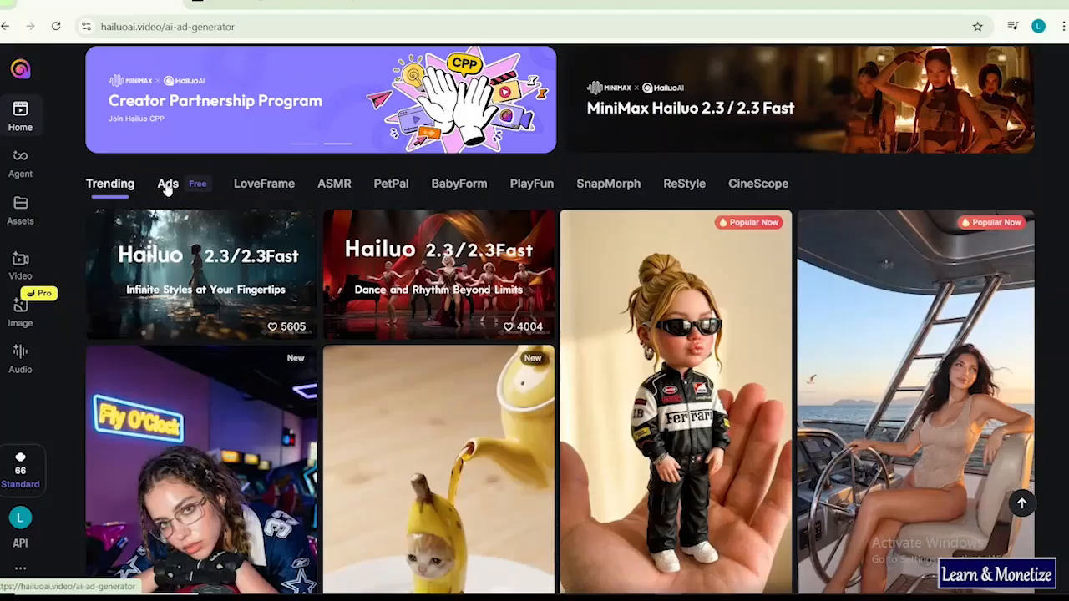
left_click(168, 183)
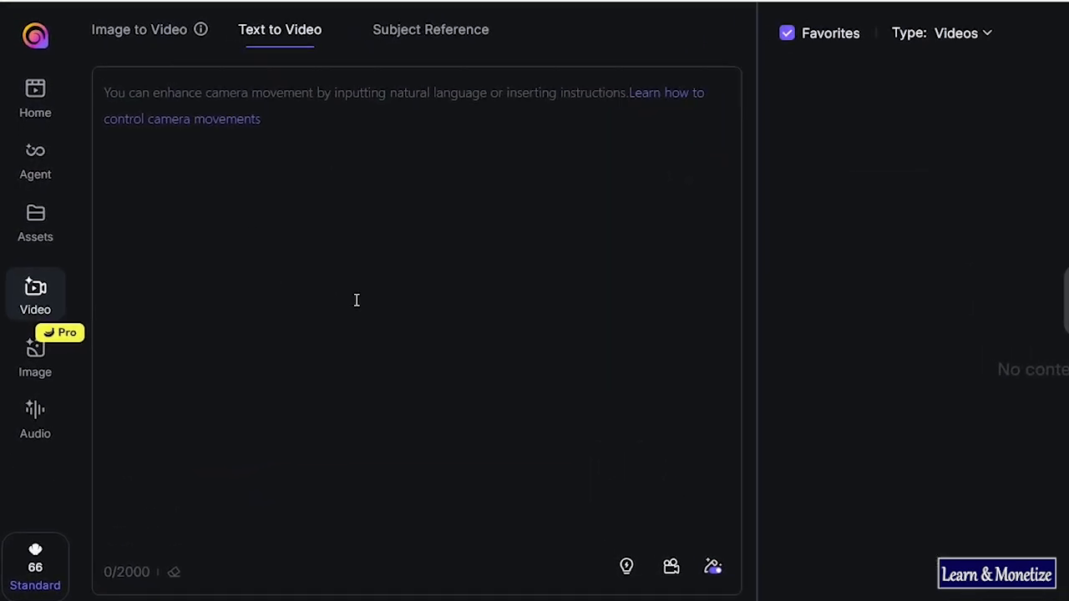
Step: Paste the scene prompt about Quinn walking to school into Text to Video and look at the preset library and camera-movement options
key("ctrl+v")
left_click(626, 567)
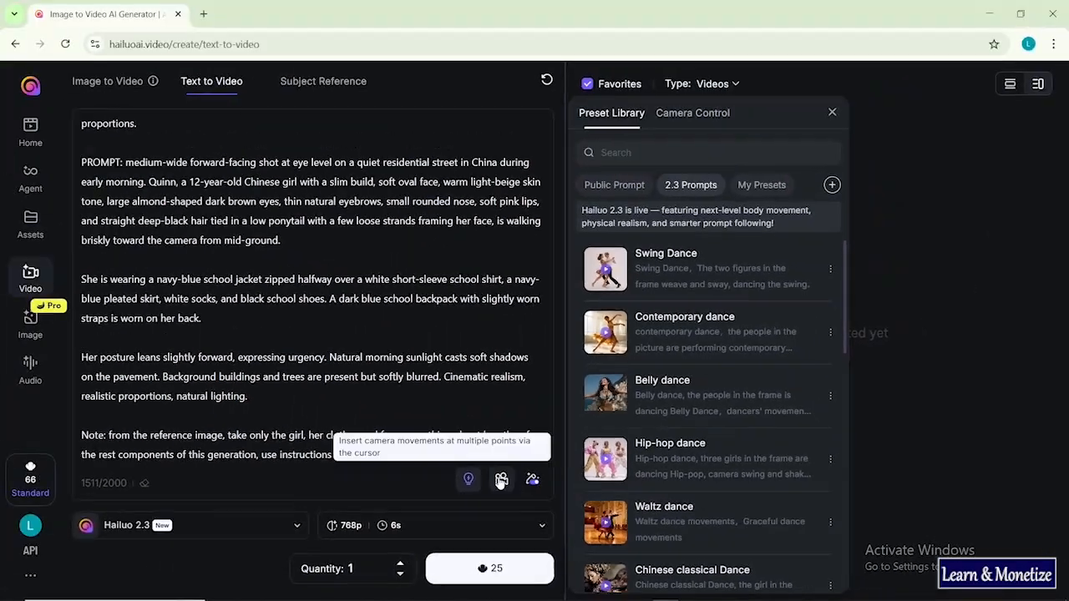
left_click(460, 408)
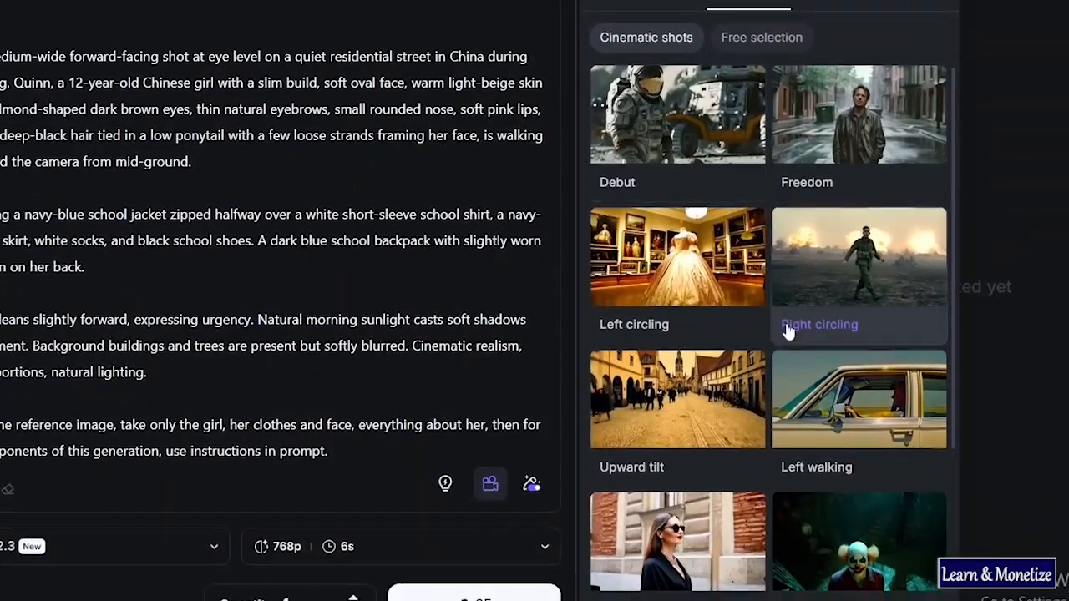
Step: Look through the video model choices and the resolution, duration and quantity settings
left_click(69, 595)
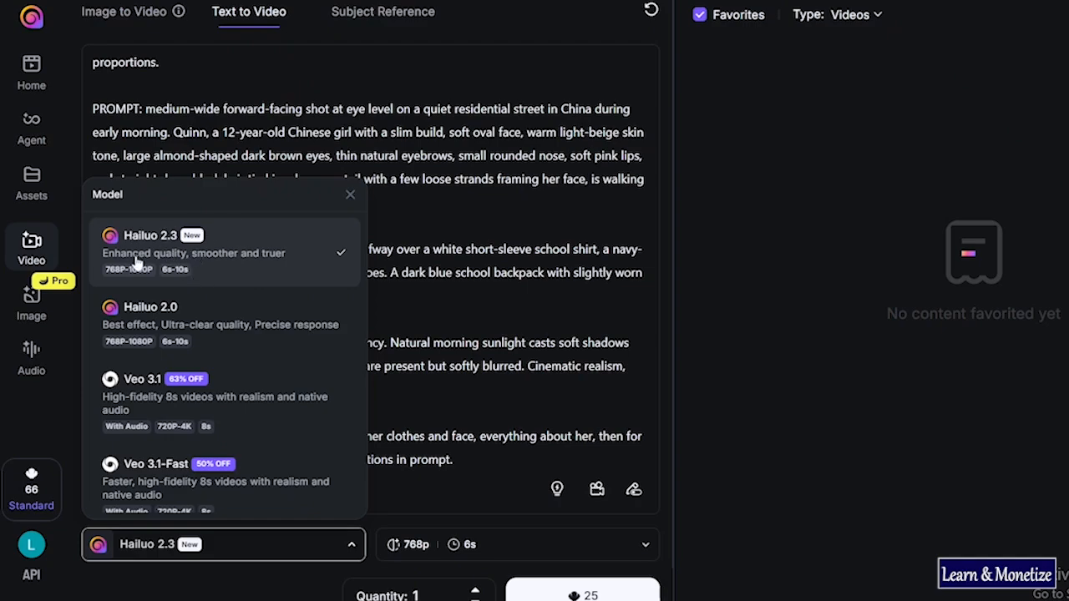
left_click(350, 193)
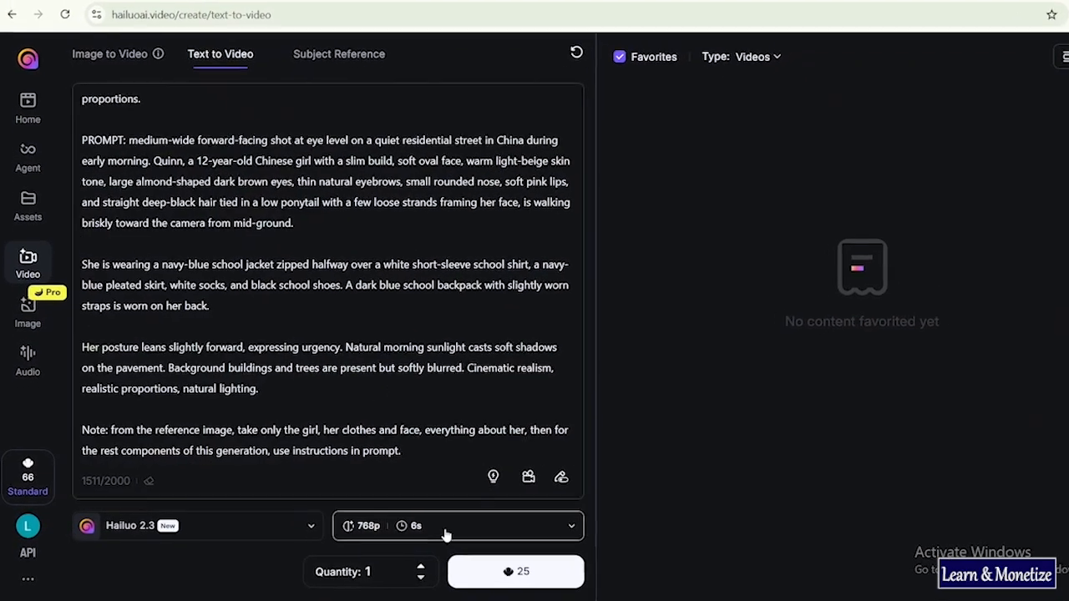
left_click(454, 525)
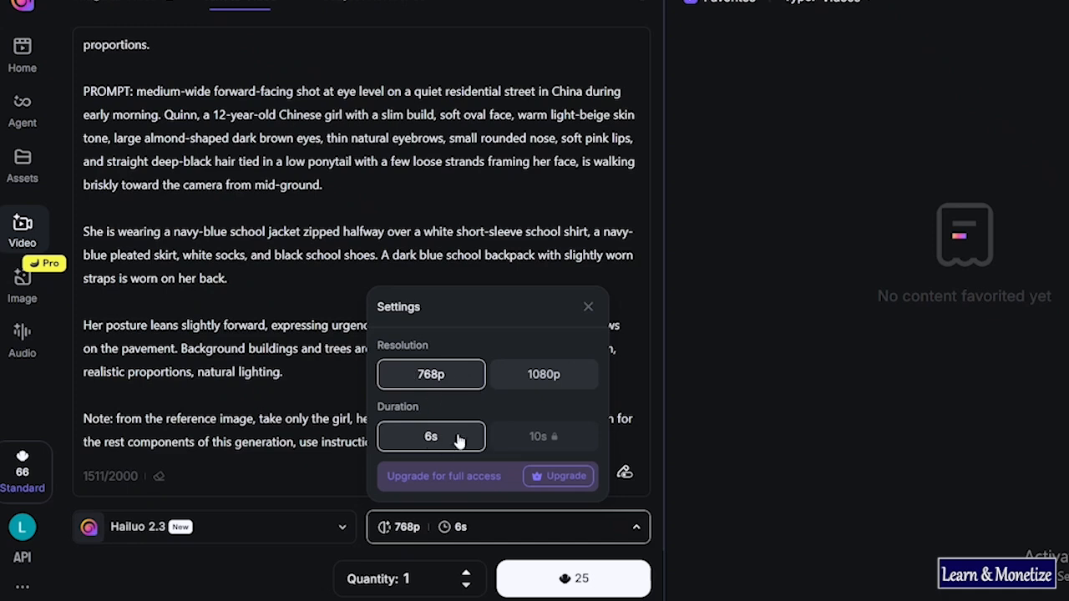
left_click(324, 449)
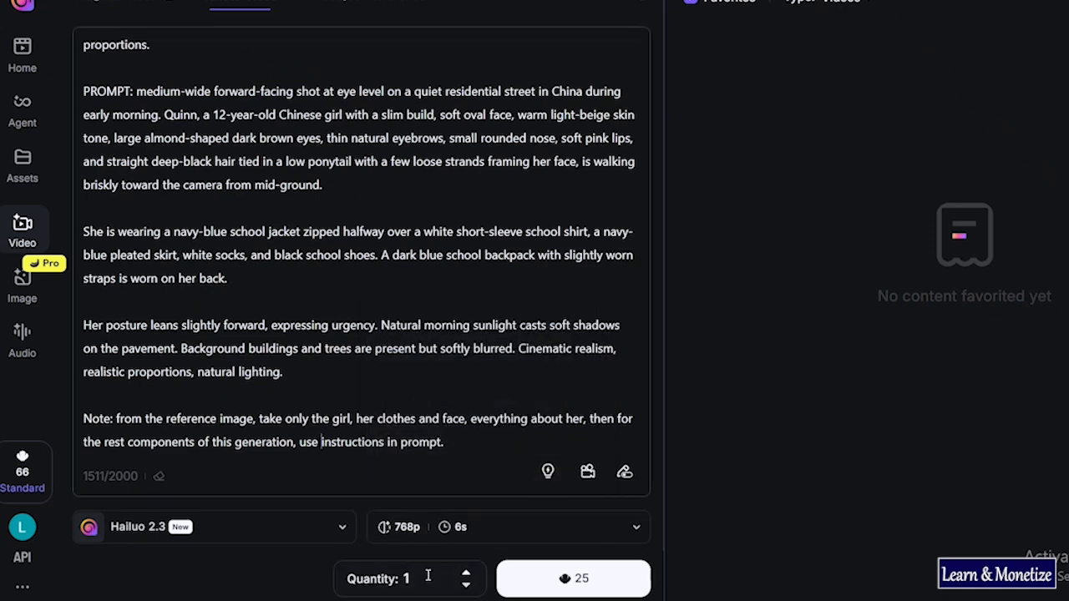
left_click(466, 572)
left_click(466, 572)
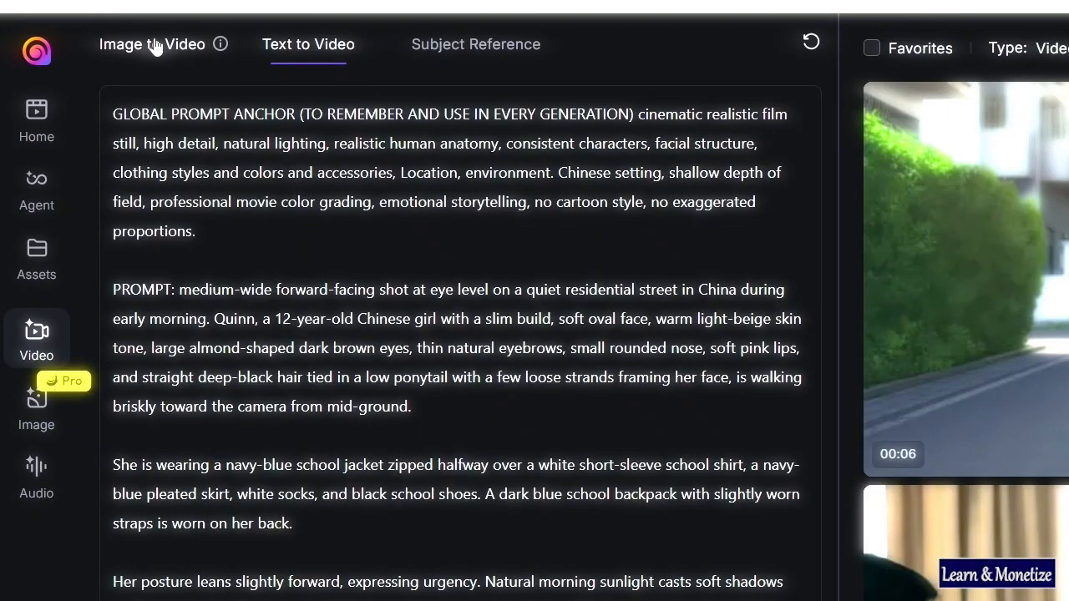
Step: Set up an Image to Video generation with the dining scene as start frame and a prompt about the girl standing up from the living-room table
left_click(154, 48)
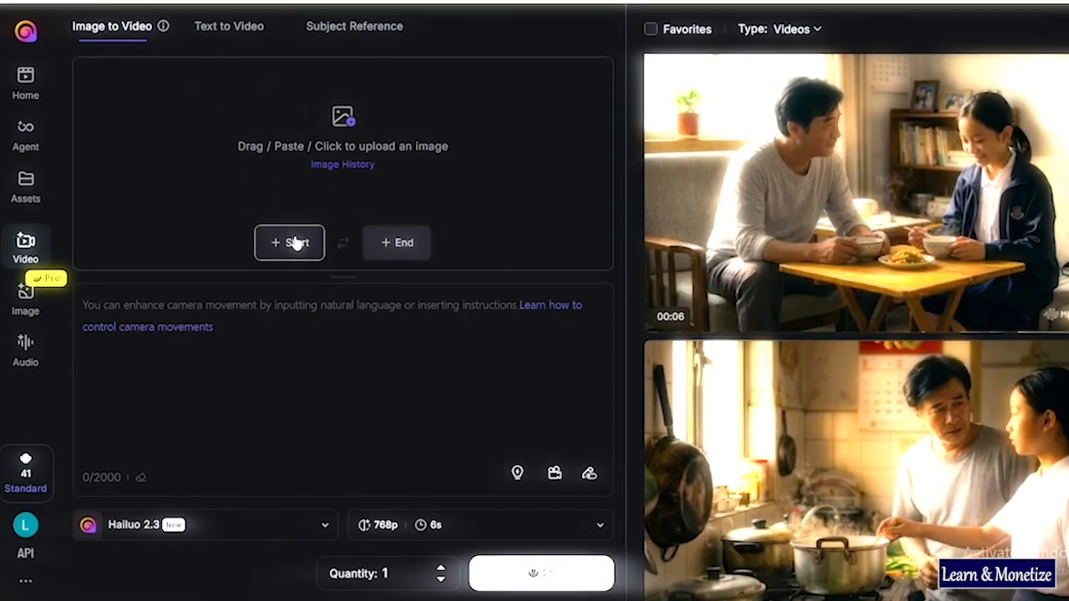
left_click(297, 241)
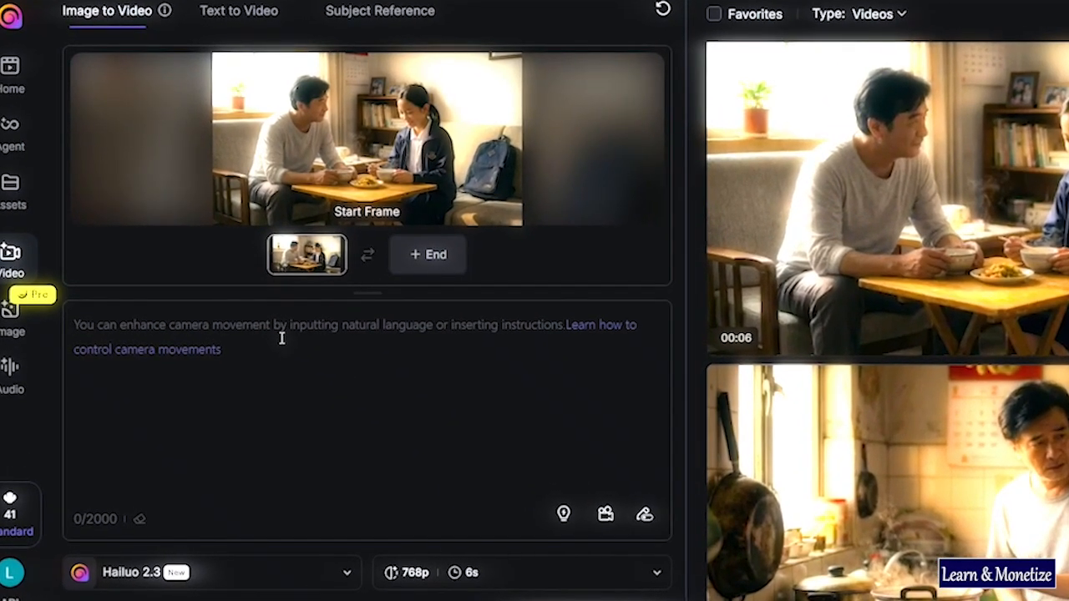
left_click(281, 338)
type("12-year-old Chinese girl and her father are eating, then the girl stands up from living-room table, turns back reaching toward her dark blue school backpack placed behind her, she is wearing navy school jacket clearly visible, father seated and keeps eating while he looks at her as she grabs her backpack, the shot is cinematic realism. camera slightly pans as the girl stands up, chair moves softly, she grabs the backpack strap with one hand, purposeful movement, natural speed.")
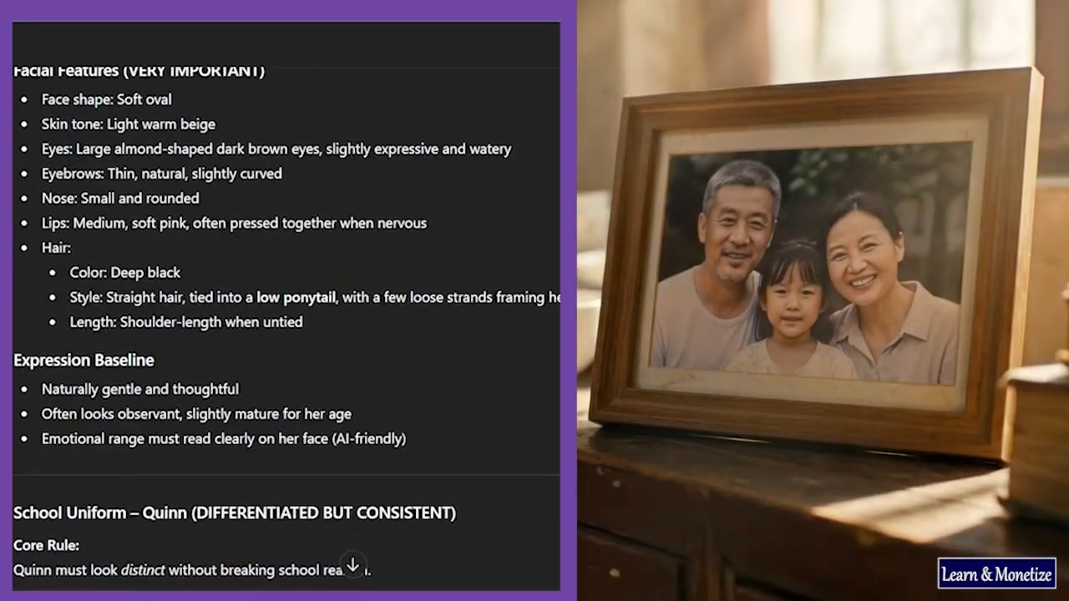
Step: Read through the character descriptions and shot prompts in ChatGPT and select the image prompt of Shot 1.1
scroll(286, 301, "down", 15)
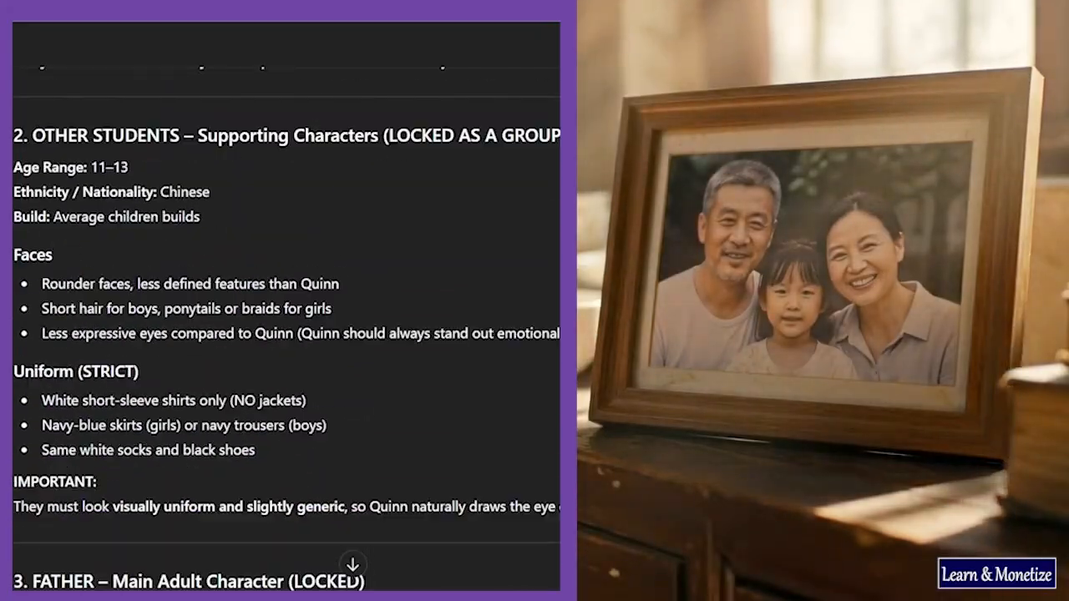
scroll(286, 300, "down", 8)
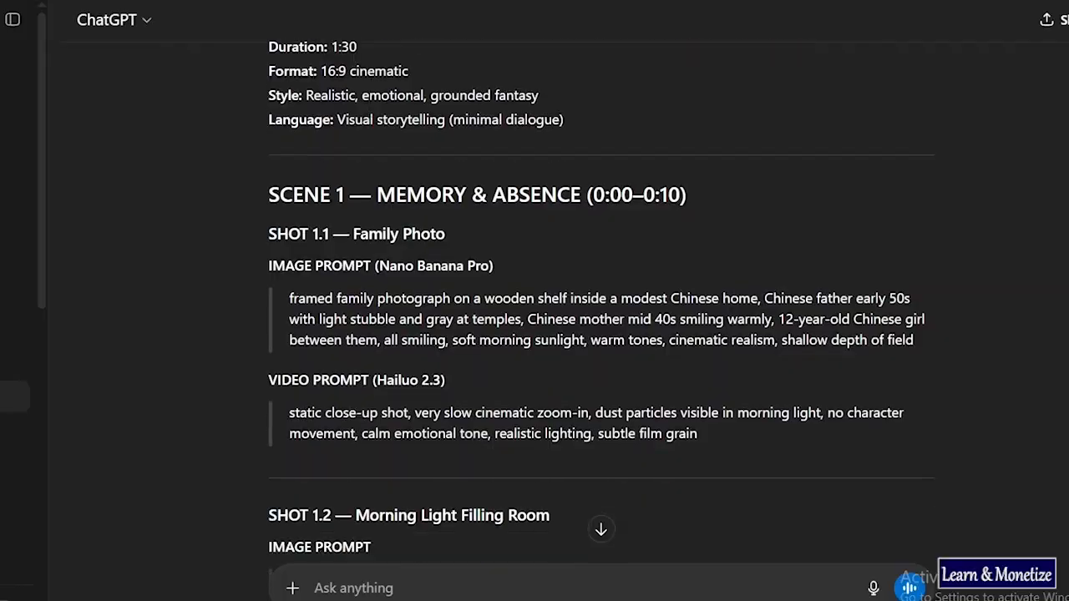
scroll(601, 301, "down", 20)
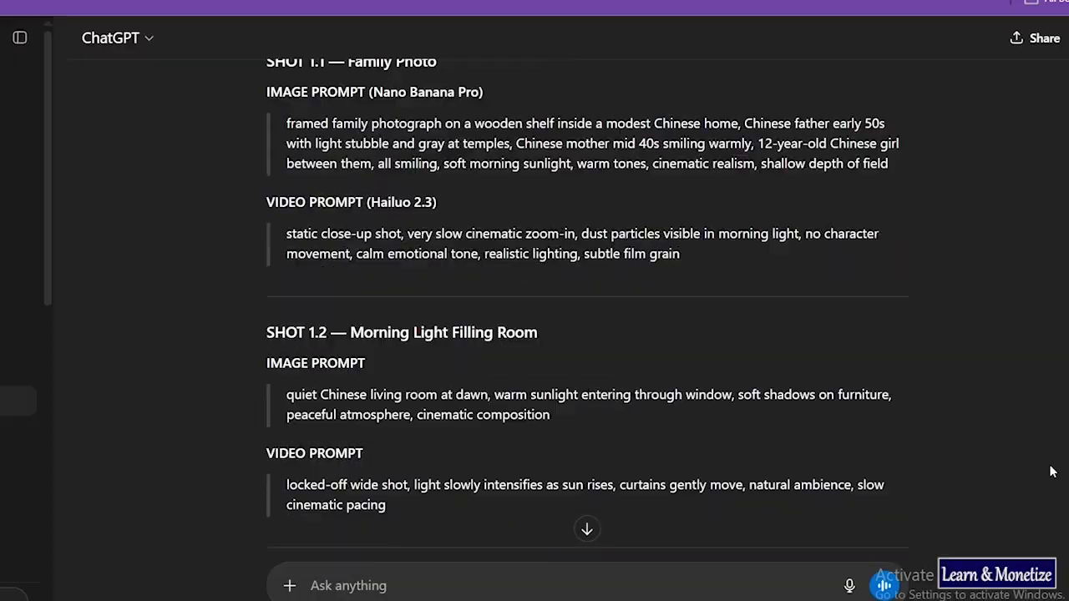
scroll(1052, 472, "down", 15)
scroll(1051, 472, "down", 12)
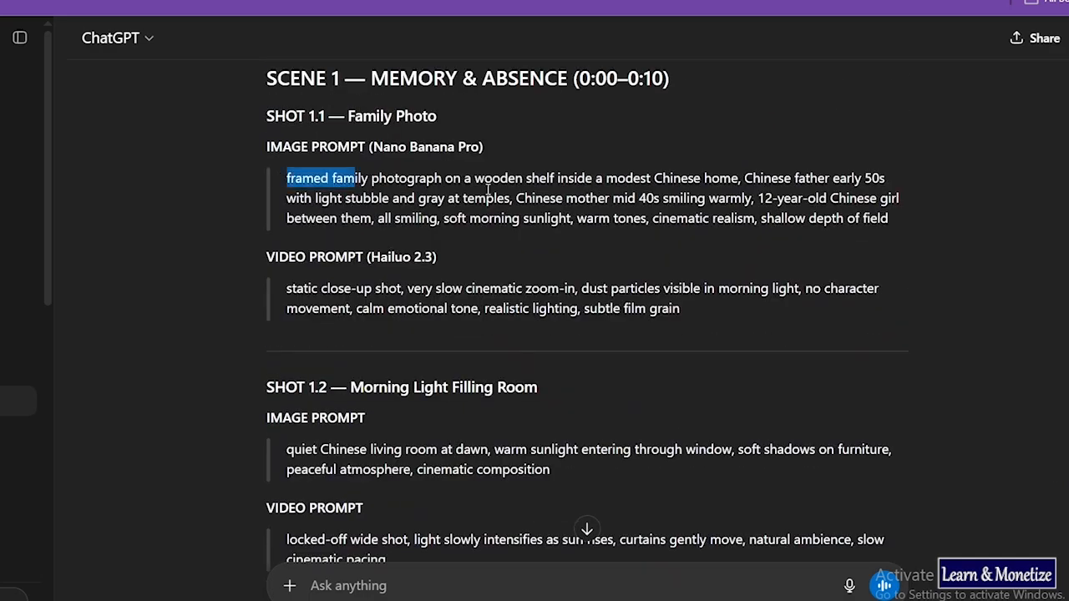
left_click_drag(287, 178, 775, 198)
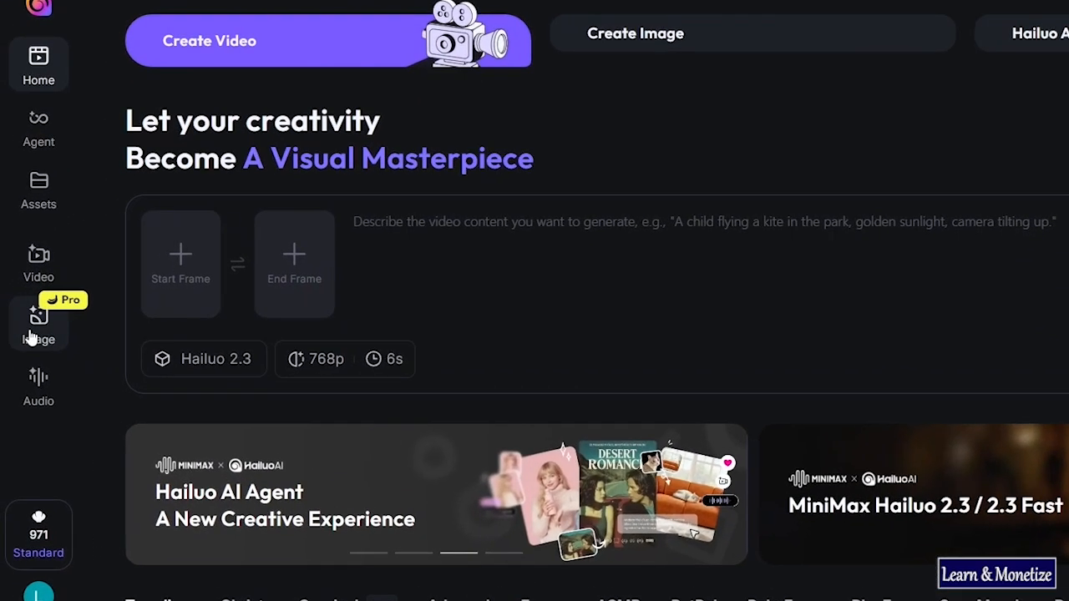
Step: In Hailuo's image generation, paste the prompt about the man aiming an RPG at the Tyrannosaurus rex and choose the Nano Banana Pro model
left_click(30, 334)
key("ctrl+v")
scroll(394, 314, "down", 10)
left_click(401, 502)
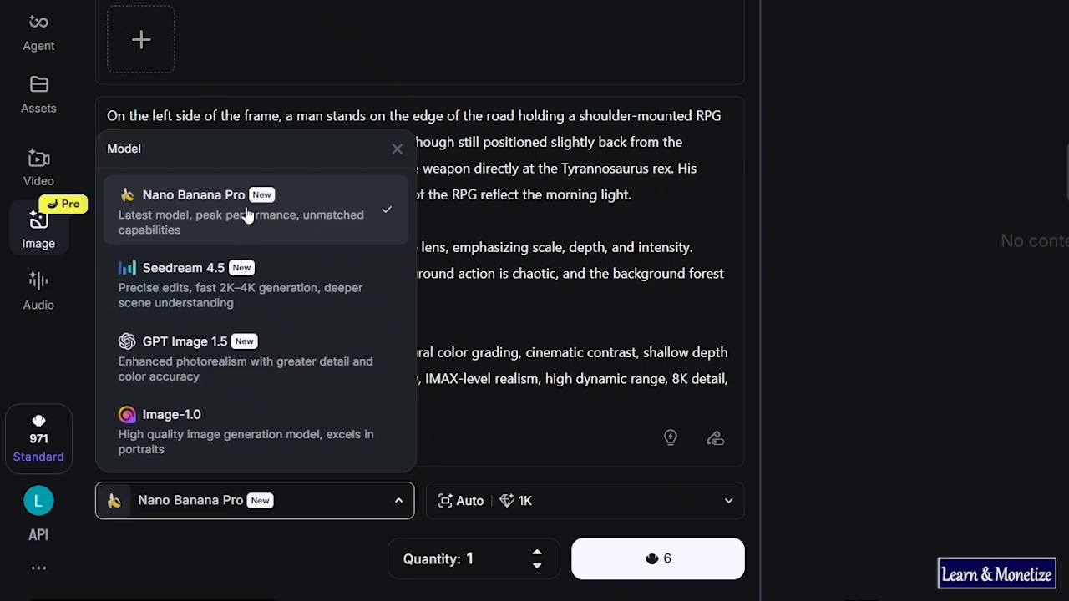
left_click(188, 216)
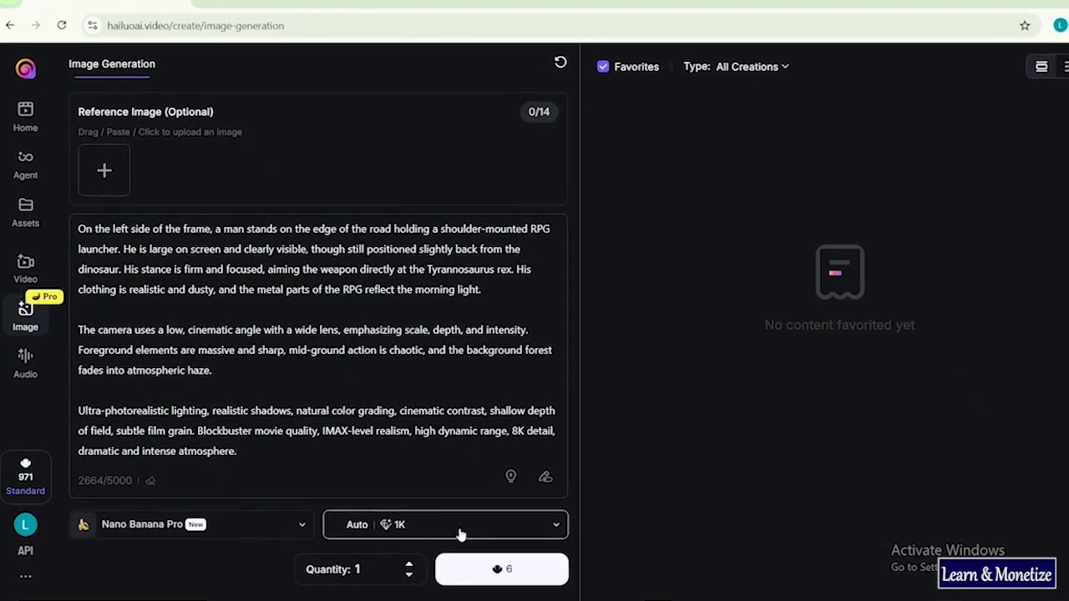
Step: Set the image ratio to 16:9, resolution to 2K and quantity to 2, and generate with the results filtered to images
left_click(461, 532)
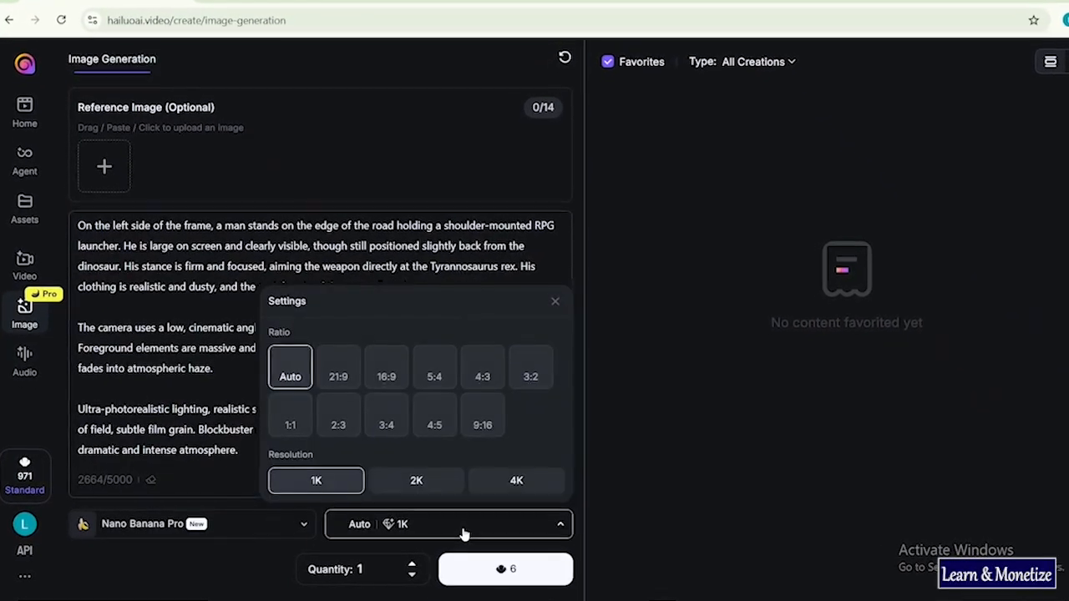
left_click(425, 479)
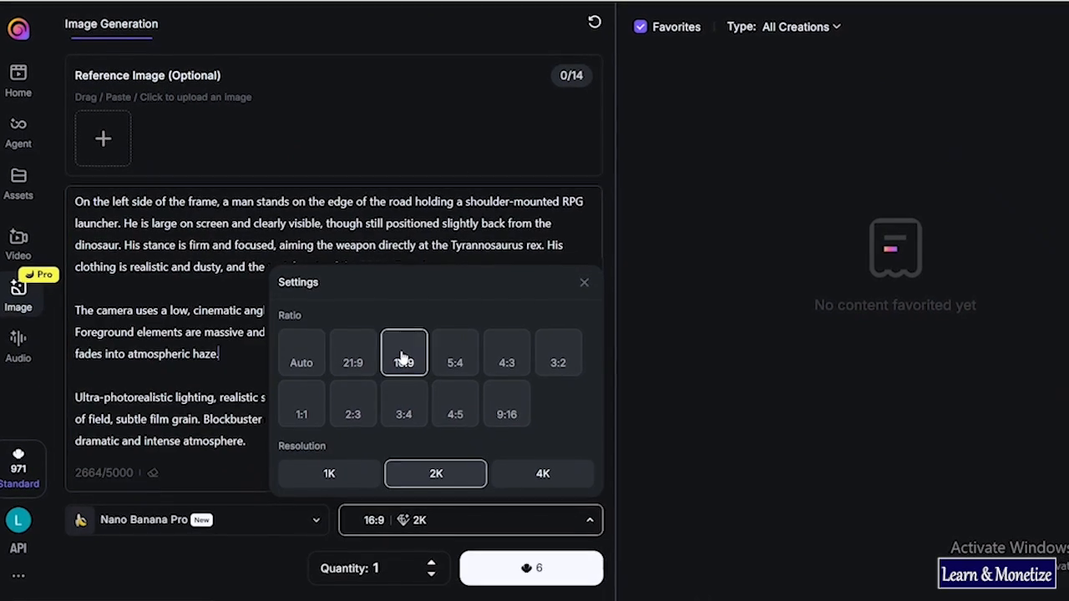
left_click(433, 562)
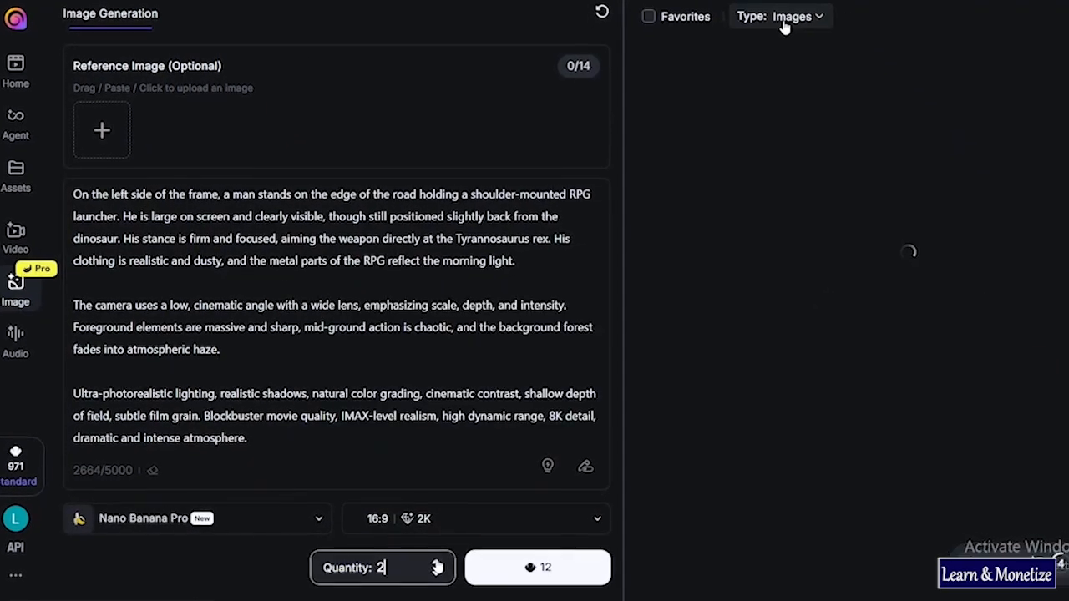
left_click(438, 562)
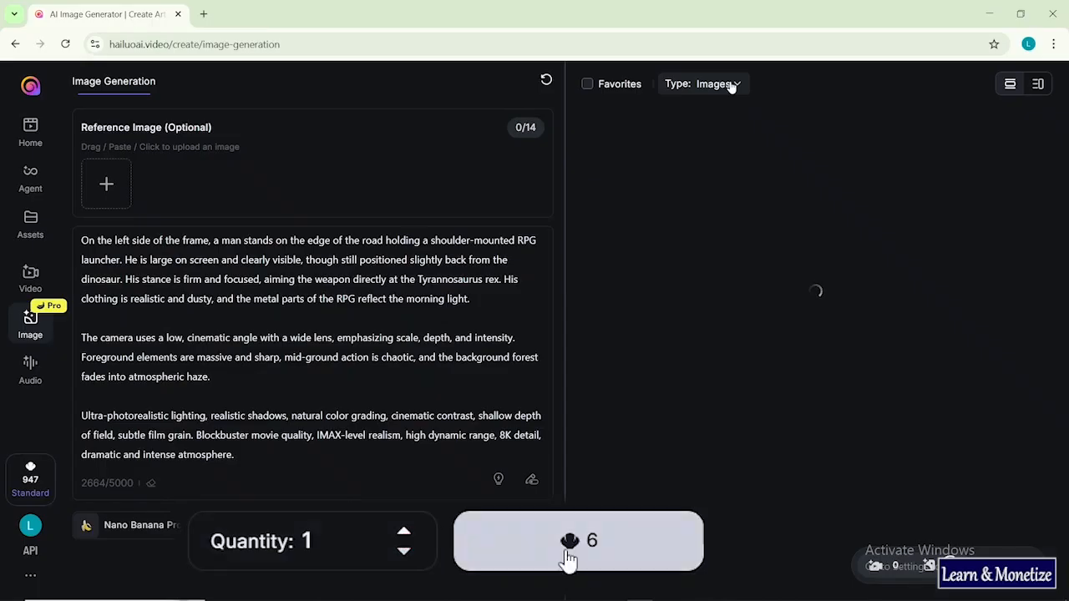
left_click(729, 84)
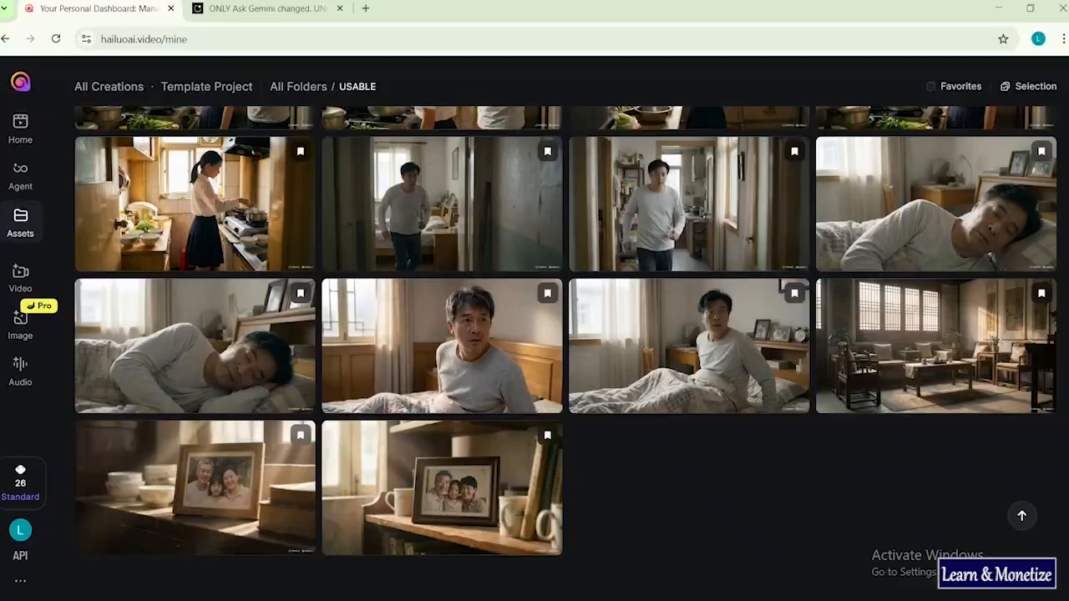
Step: Browse the generated scene images in the USABLE folder and among all image creations in Assets
scroll(535, 334, "up", 10)
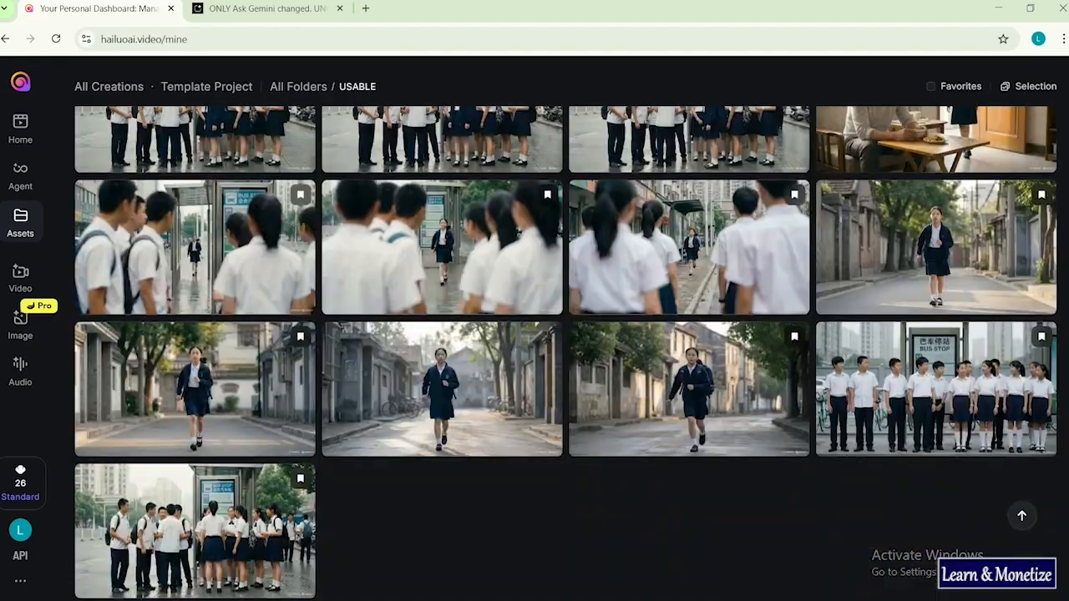
scroll(566, 353, "up", 15)
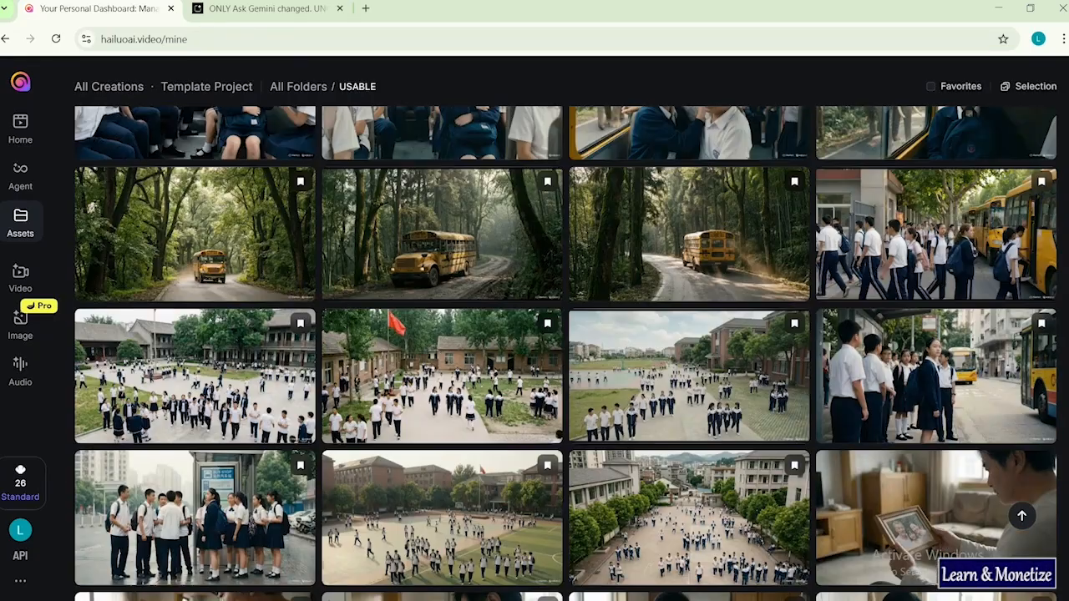
scroll(566, 353, "up", 10)
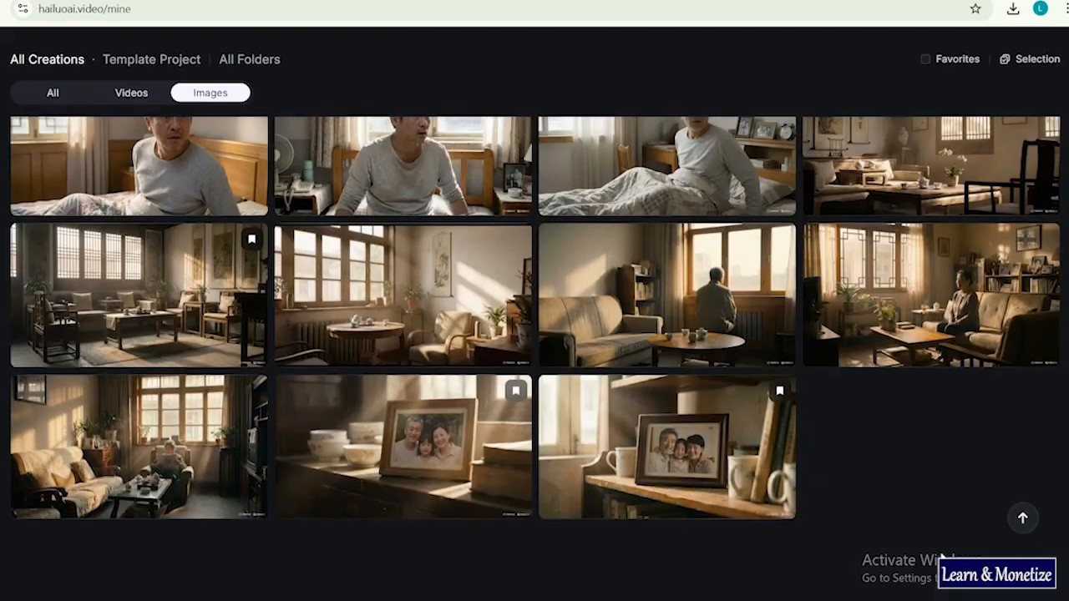
scroll(534, 359, "down", 15)
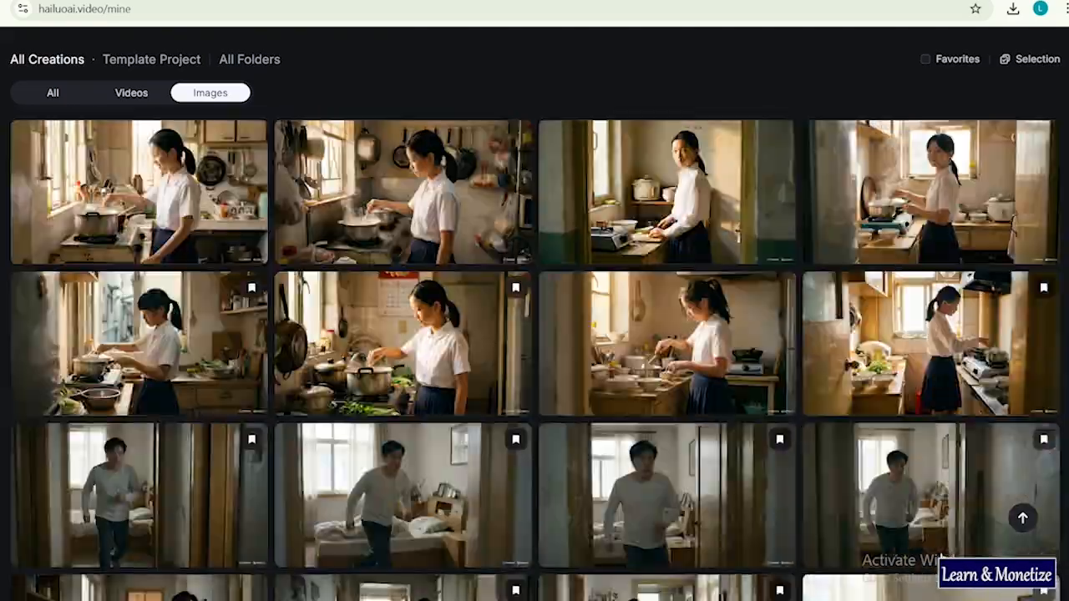
scroll(534, 359, "down", 15)
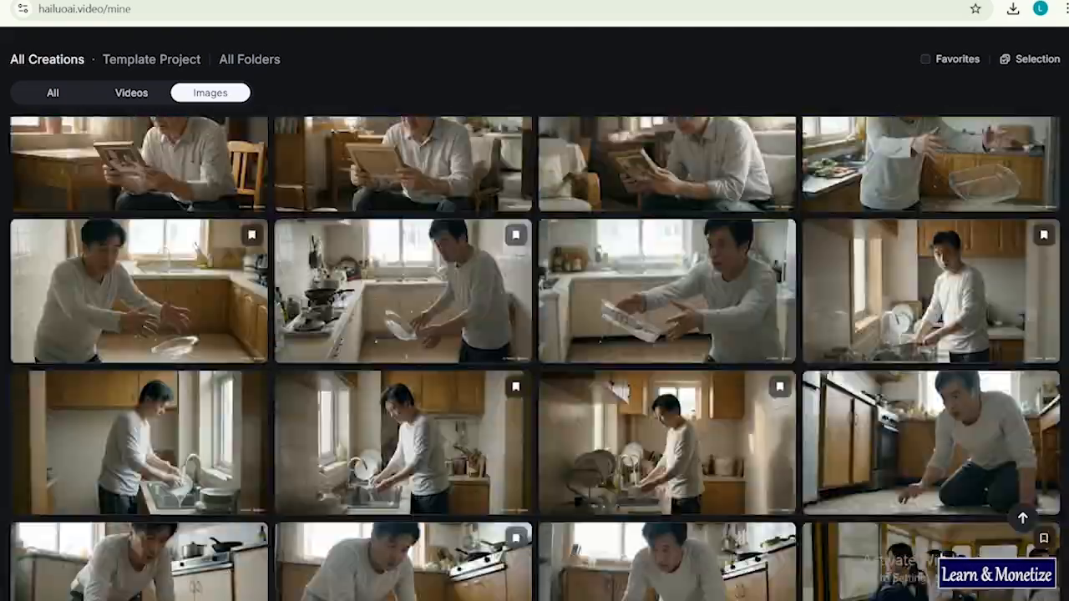
Step: Add a new folder named Image_to_videos to the folders in Assets
scroll(534, 359, "down", 5)
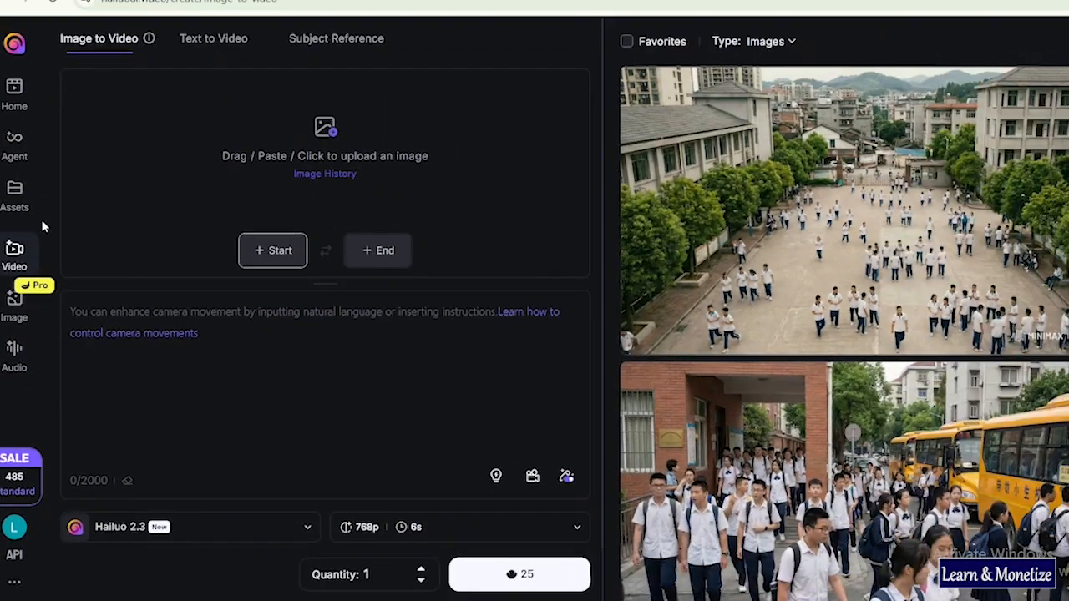
left_click(40, 182)
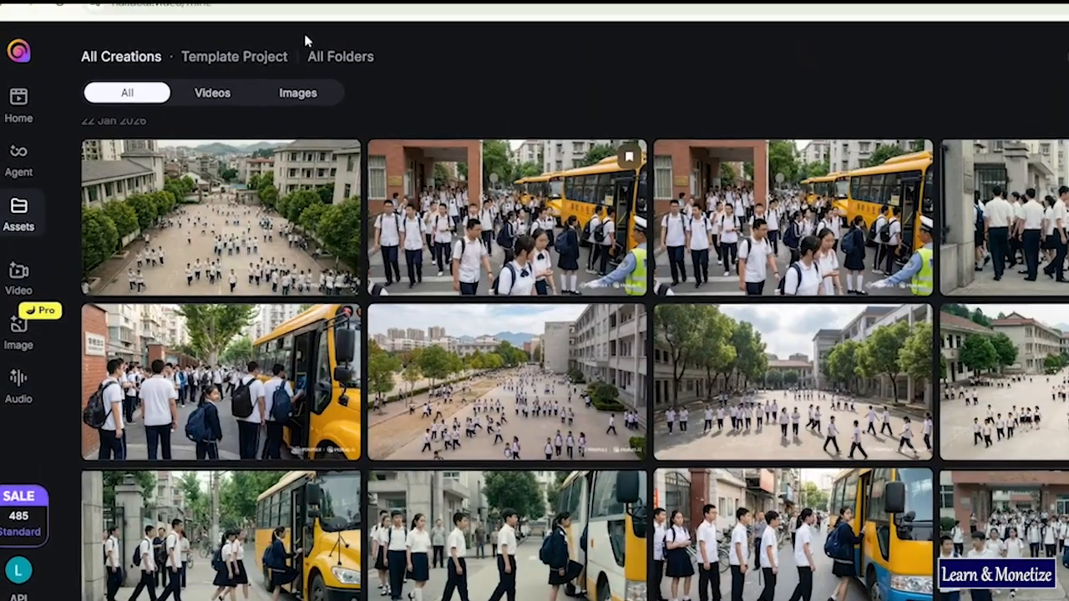
left_click(418, 12)
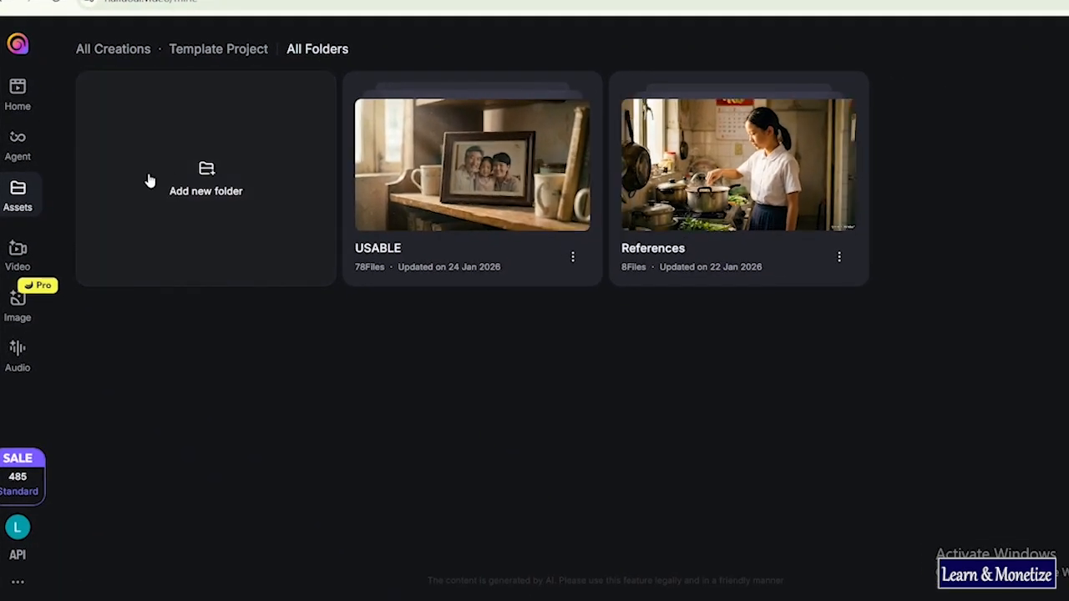
left_click(206, 177)
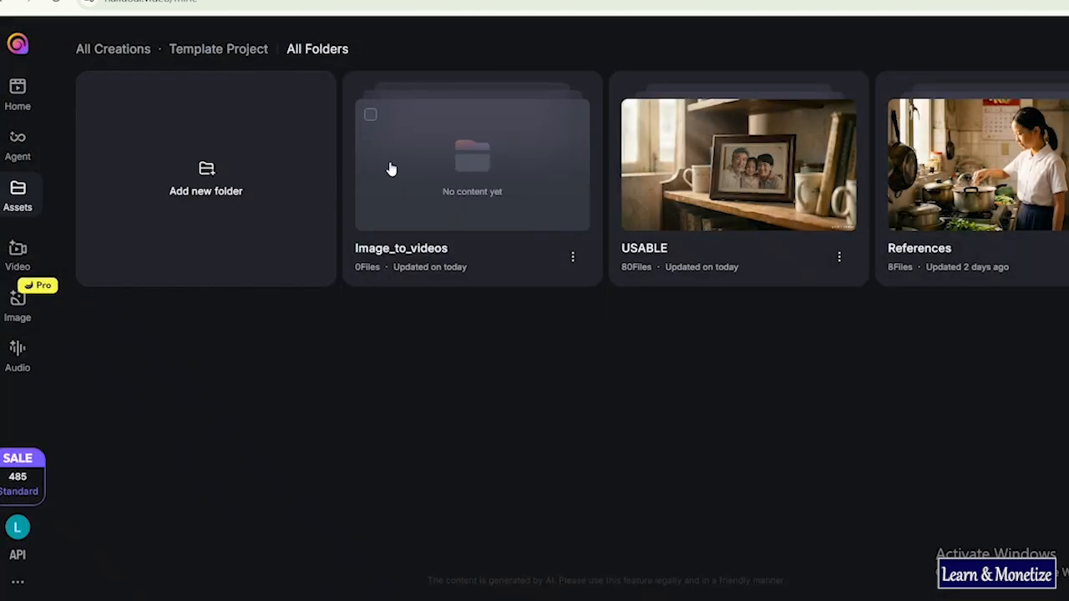
Step: Find the image of frightened students inside the bus among all image creations and add it to the Image_to_videos folder
left_click(119, 54)
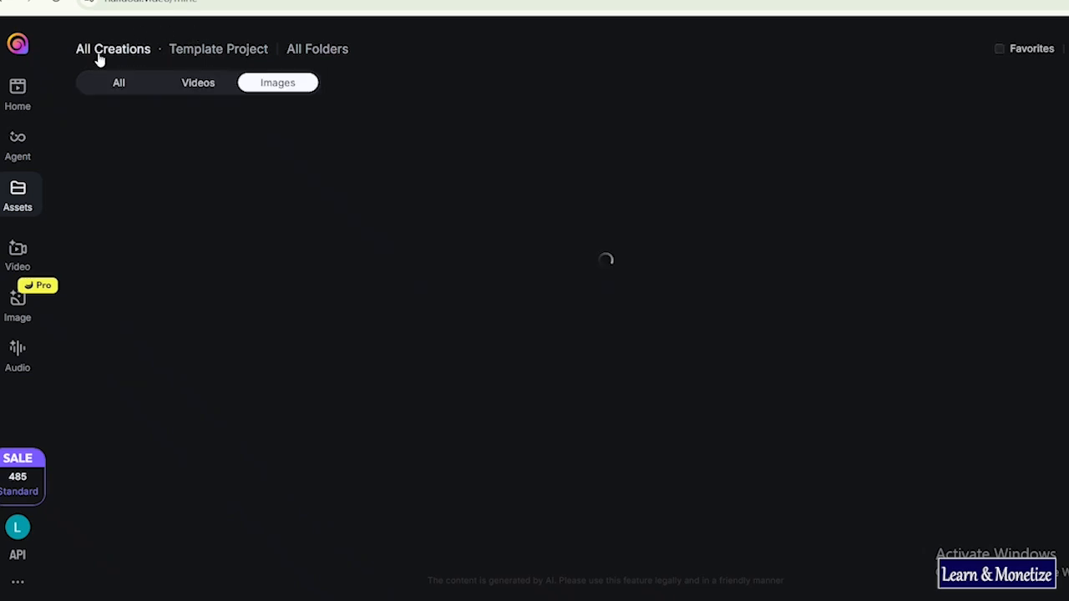
scroll(501, 334, "down", 15)
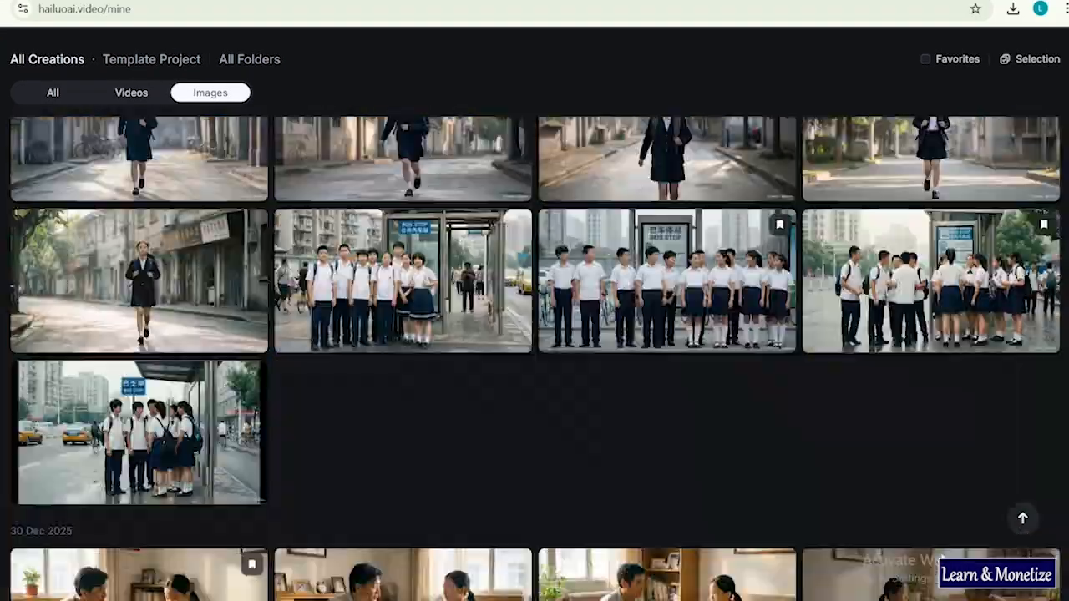
scroll(941, 558, "down", 10)
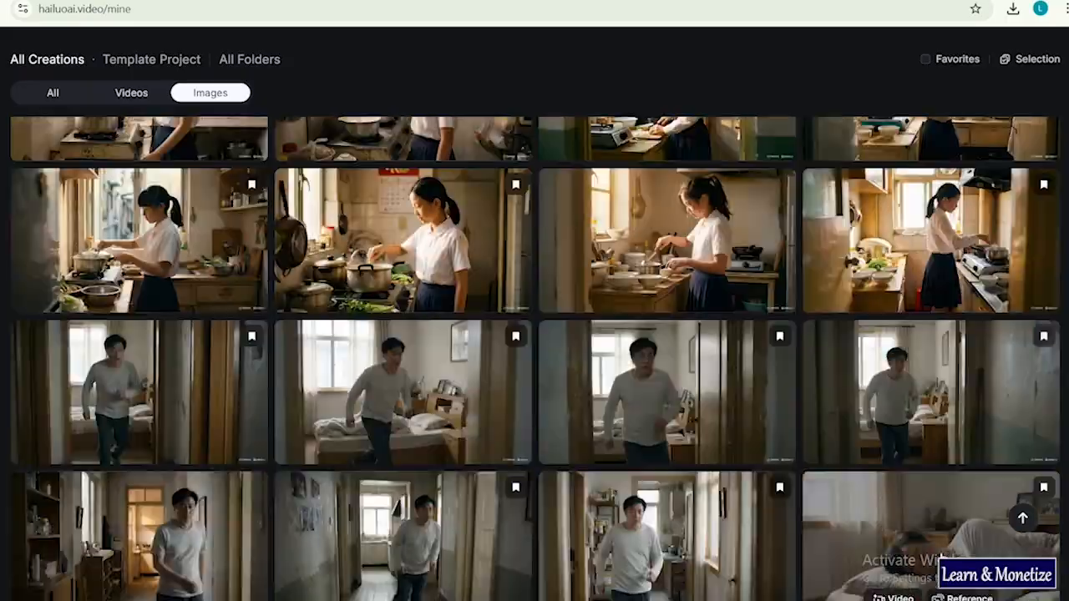
scroll(942, 558, "up", 15)
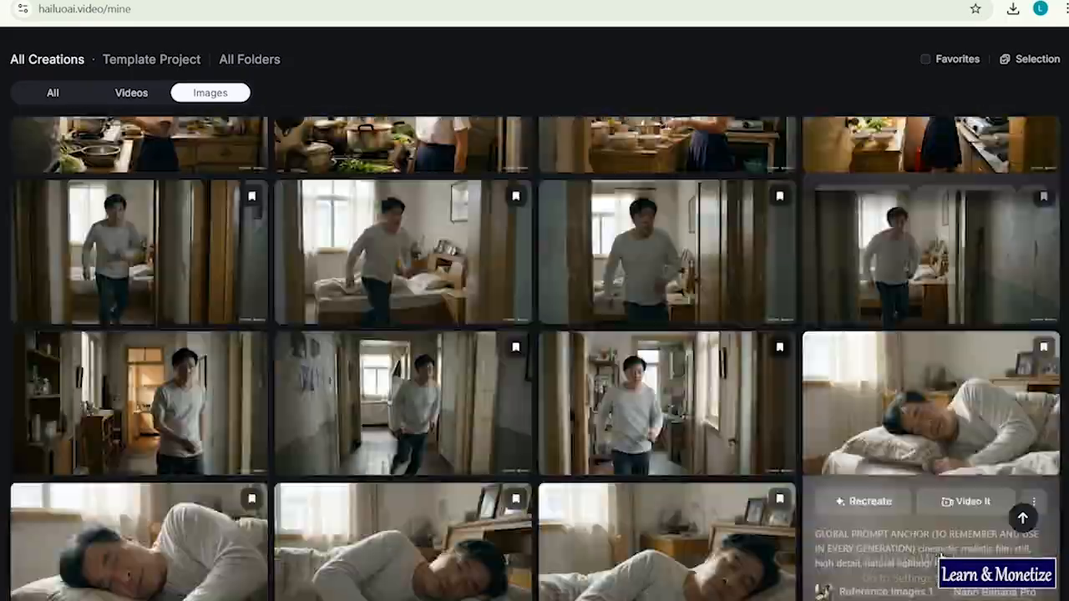
scroll(942, 558, "up", 15)
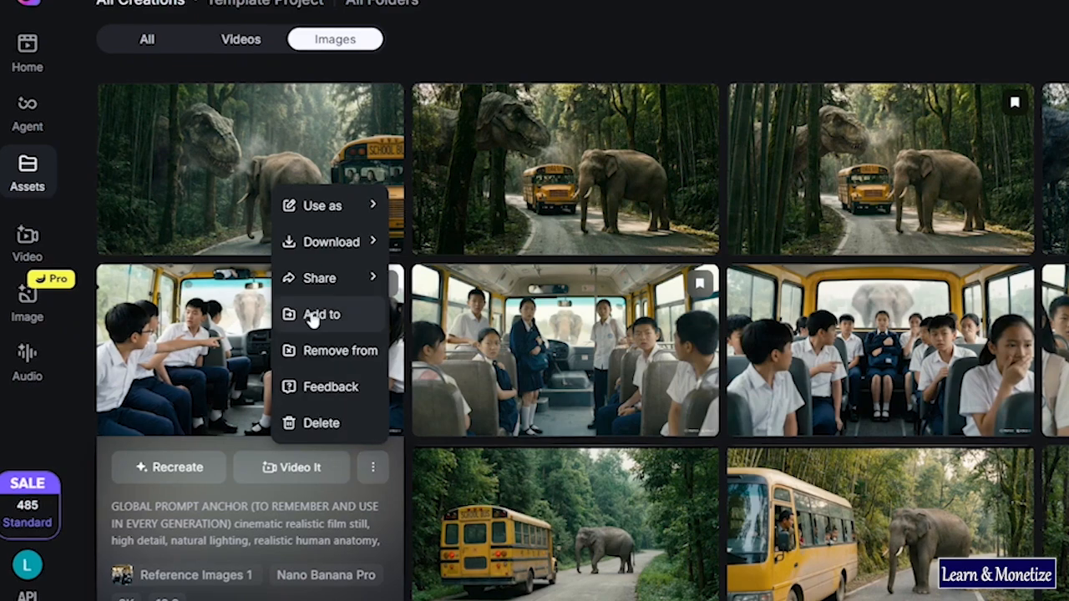
left_click(316, 316)
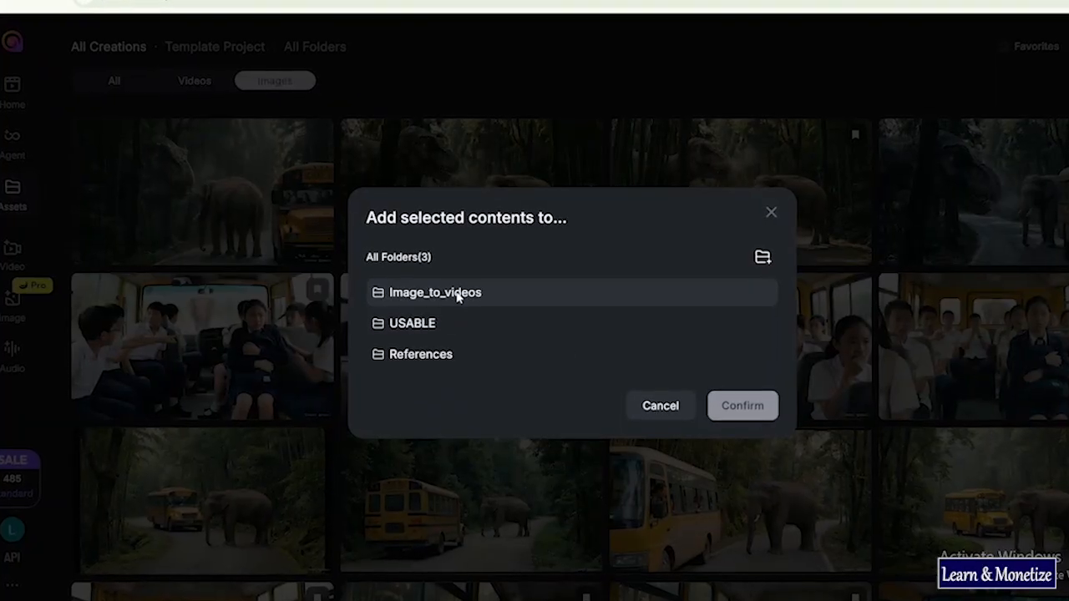
left_click(506, 301)
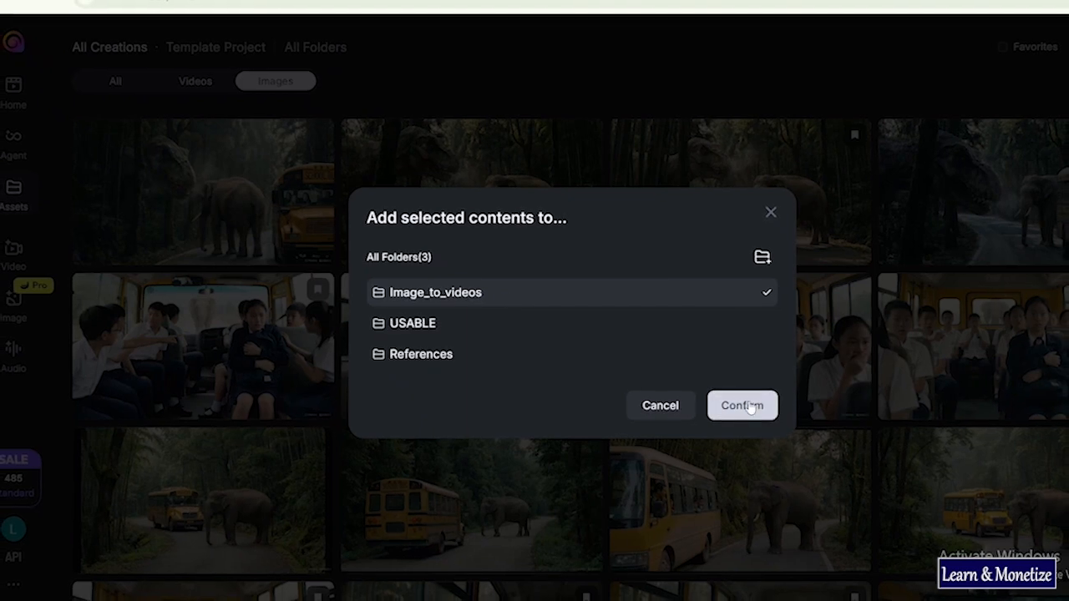
left_click(741, 405)
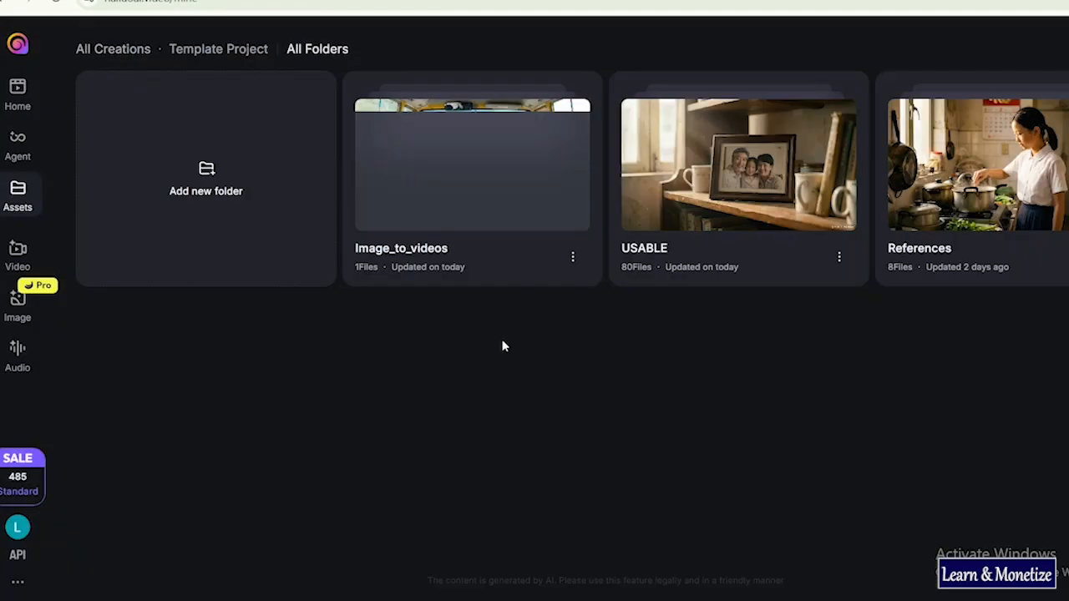
Step: Open the Image_to_videos folder and look through its contents
left_click(484, 179)
mouse_move(267, 185)
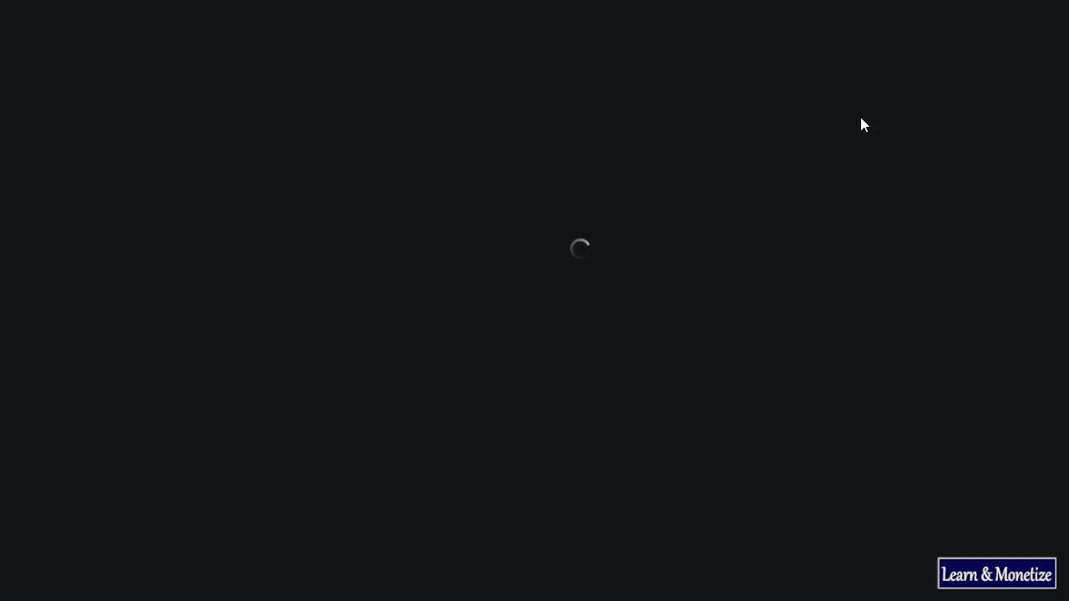
scroll(1067, 179, "down", 10)
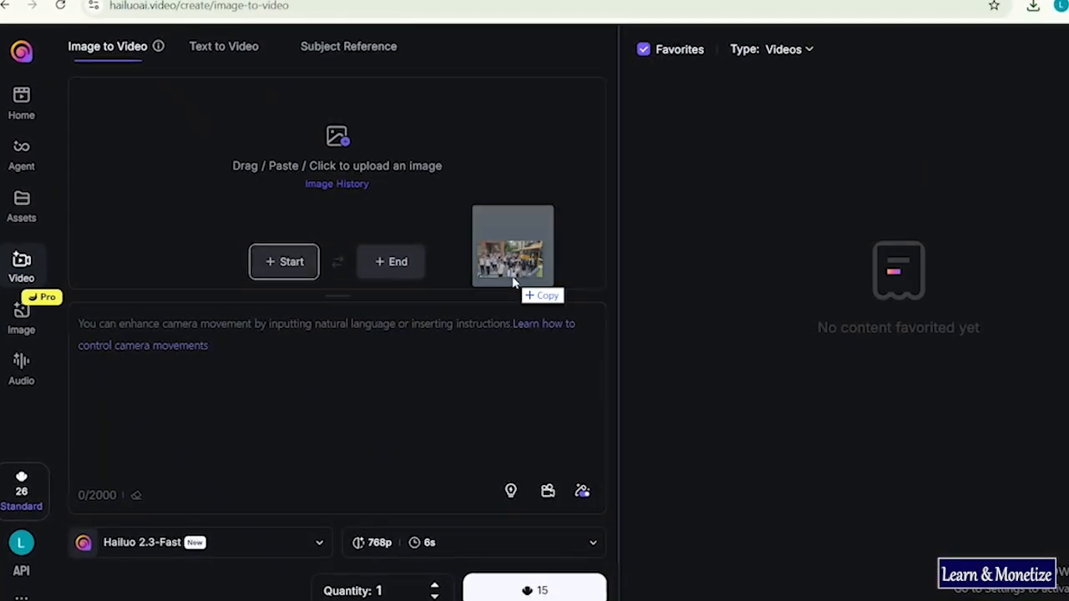
Step: Load the generated image of students leaving school toward the yellow buses as the start frame in Image to Video
left_click_drag(513, 282, 403, 235)
left_click_drag(331, 289, 327, 286)
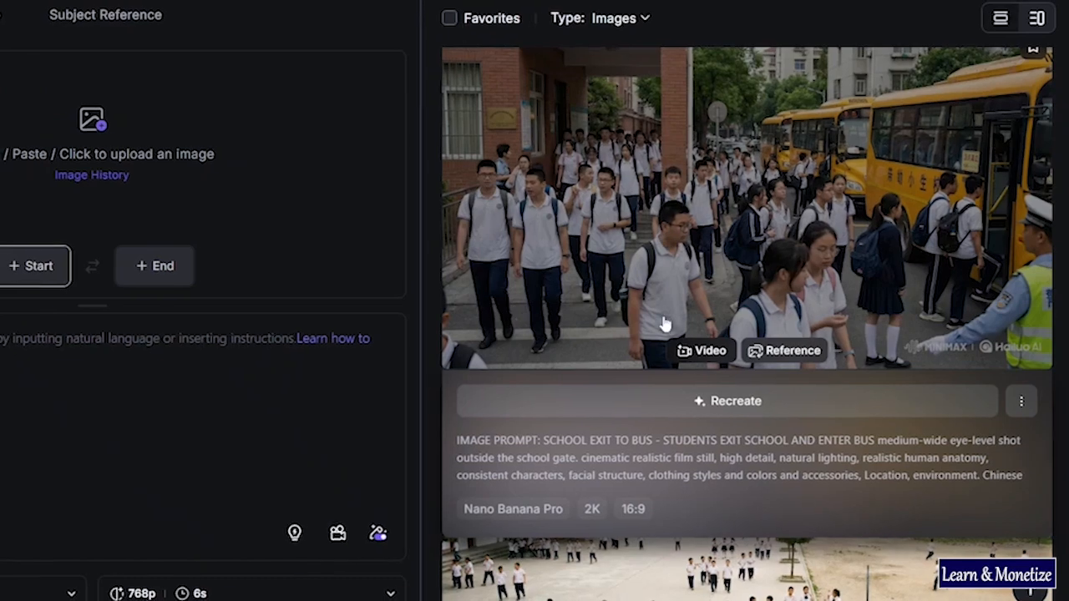
left_click(733, 349)
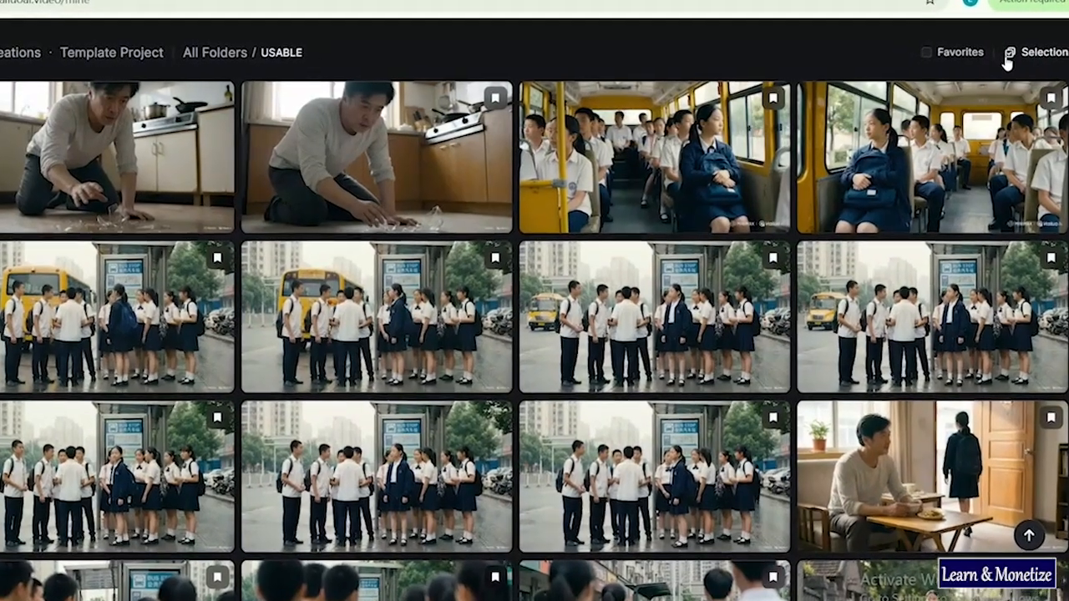
Step: Turn on multiple selection in the USABLE folder, select the kitchen, bus interior and bus stop images, and show the download options
left_click(1014, 52)
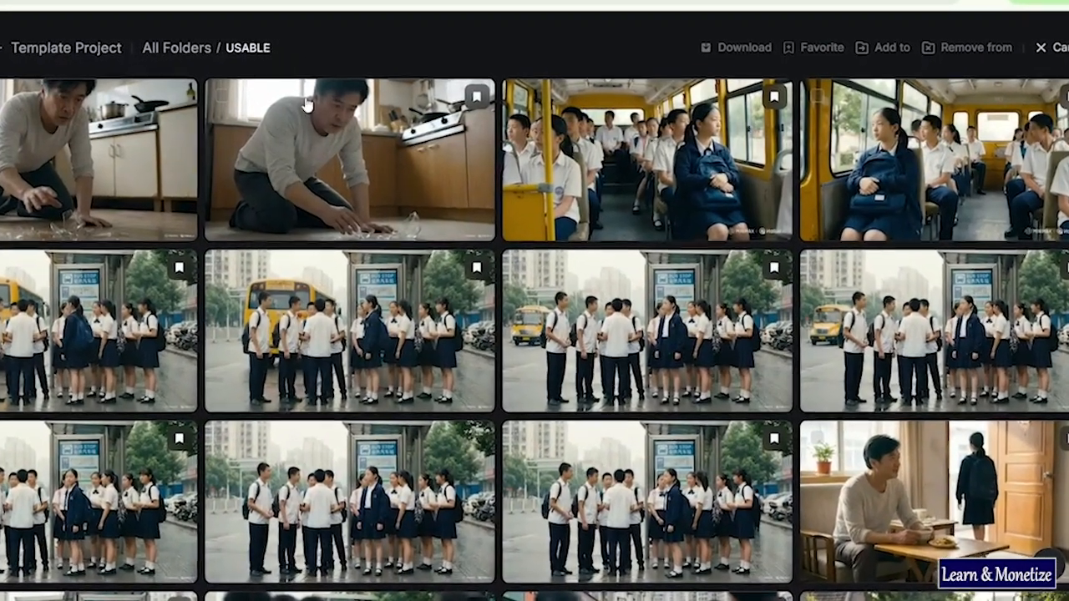
left_click(4, 98)
left_click(529, 98, "shift")
left_click(819, 95)
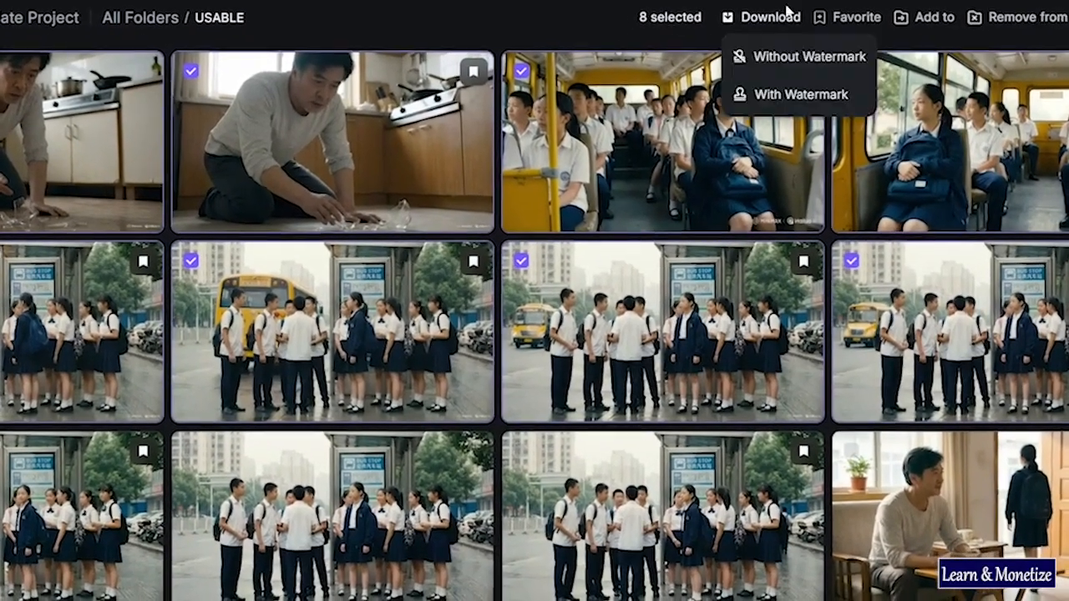
Step: Select the whole date groups 30 Dec 2025 and 31 Dec 2025 in the USABLE folder
scroll(544, 417, "down", 5)
left_click(545, 577, "shift")
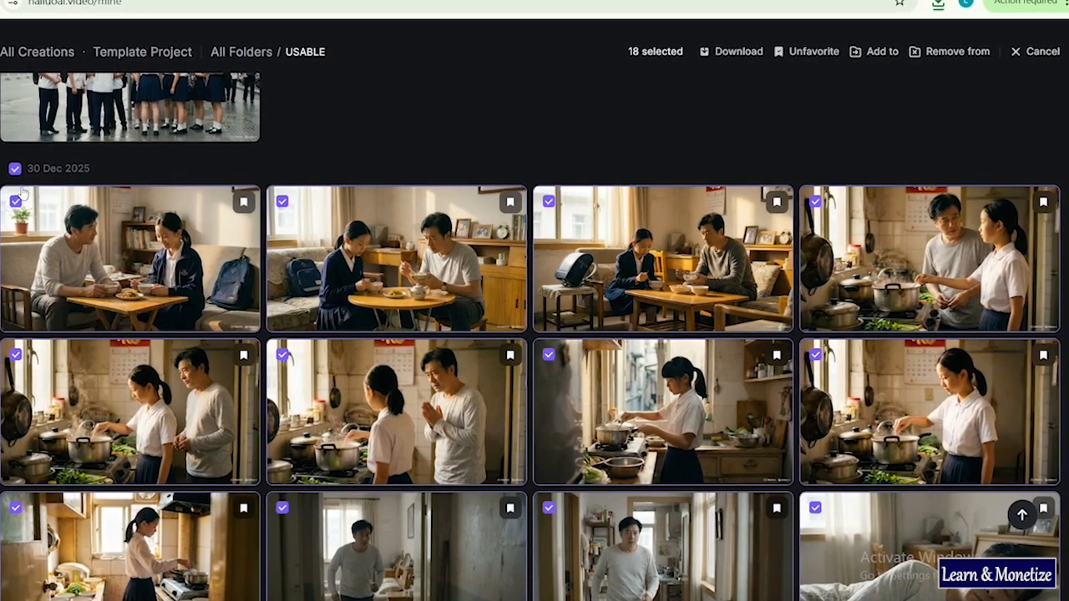
scroll(92, 132, "up", 10)
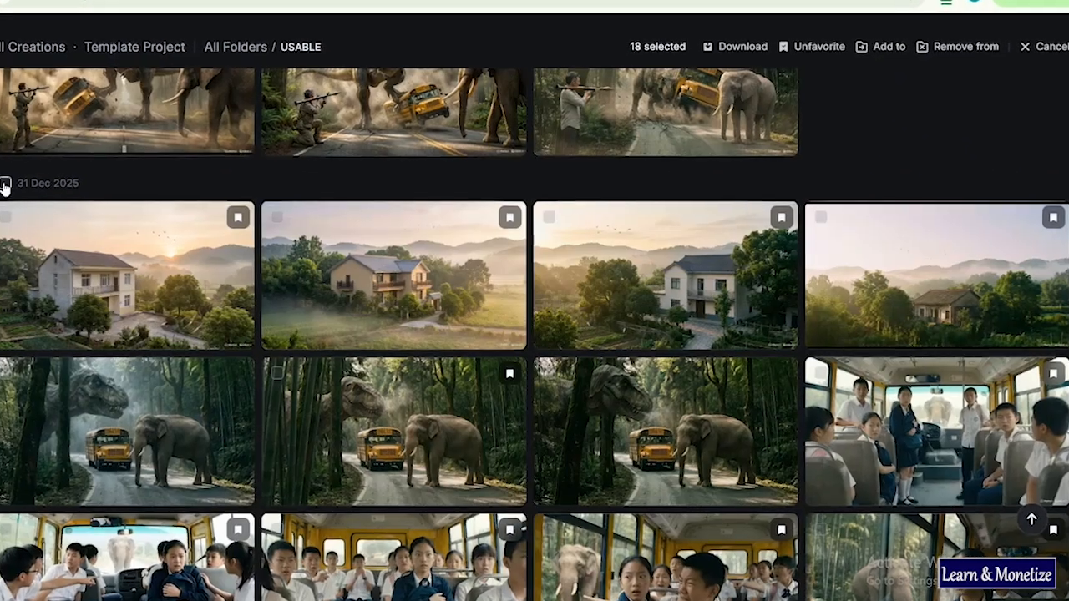
left_click(12, 185)
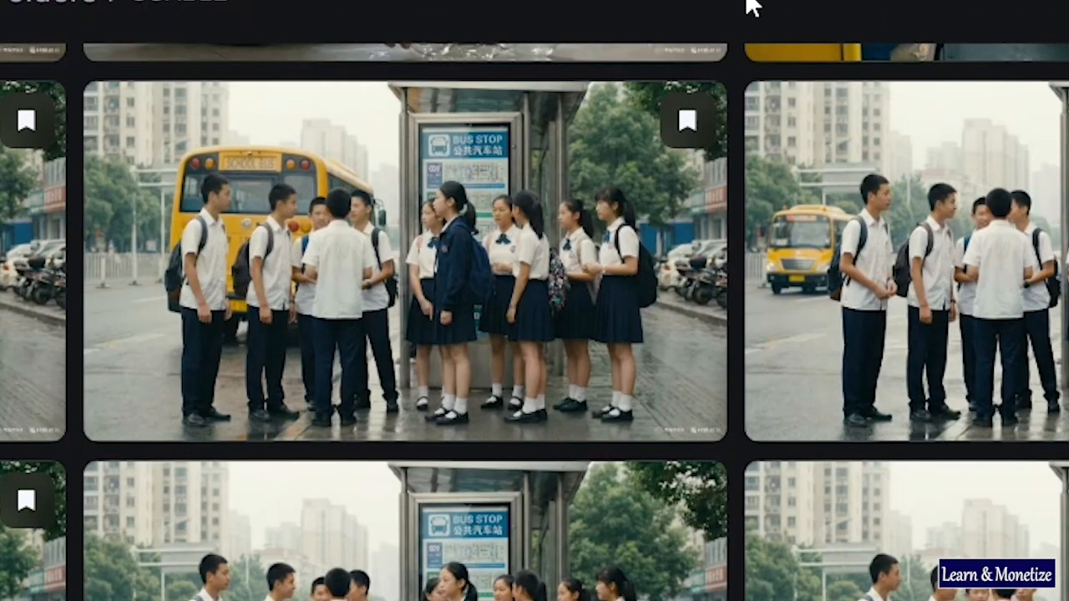
Step: Use the image of students waiting at the bus stop as a video start frame and choose the Hailuo 2.3-Fast model
mouse_move(625, 315)
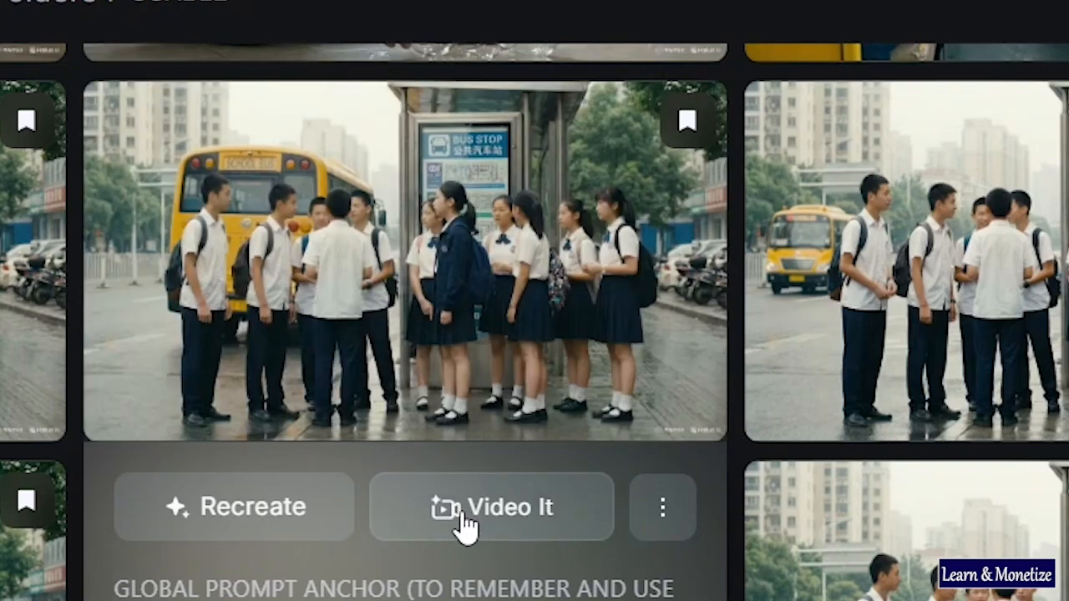
left_click(461, 514)
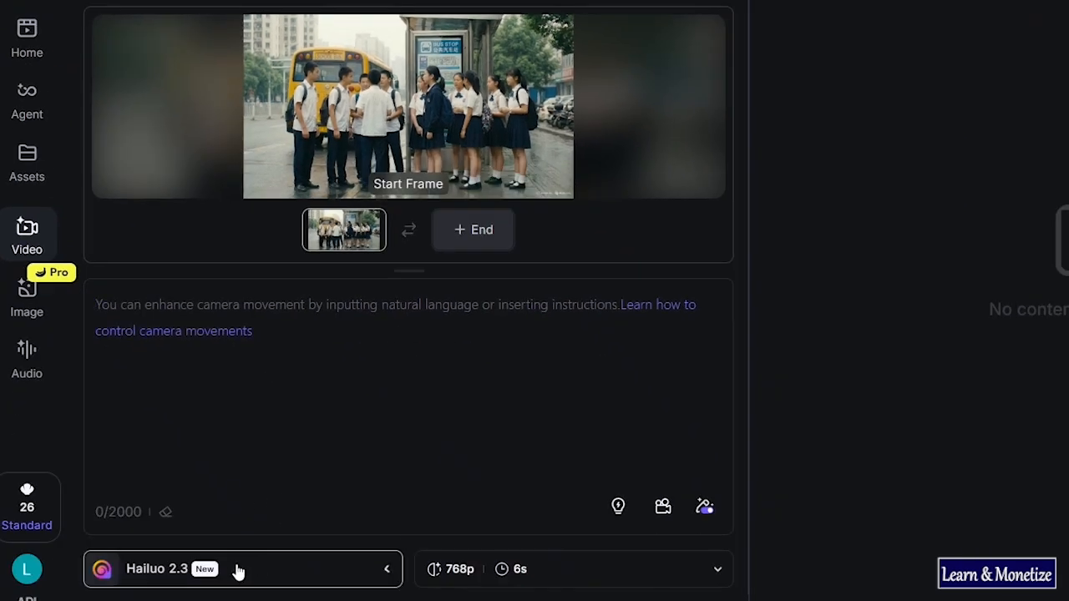
left_click(238, 571)
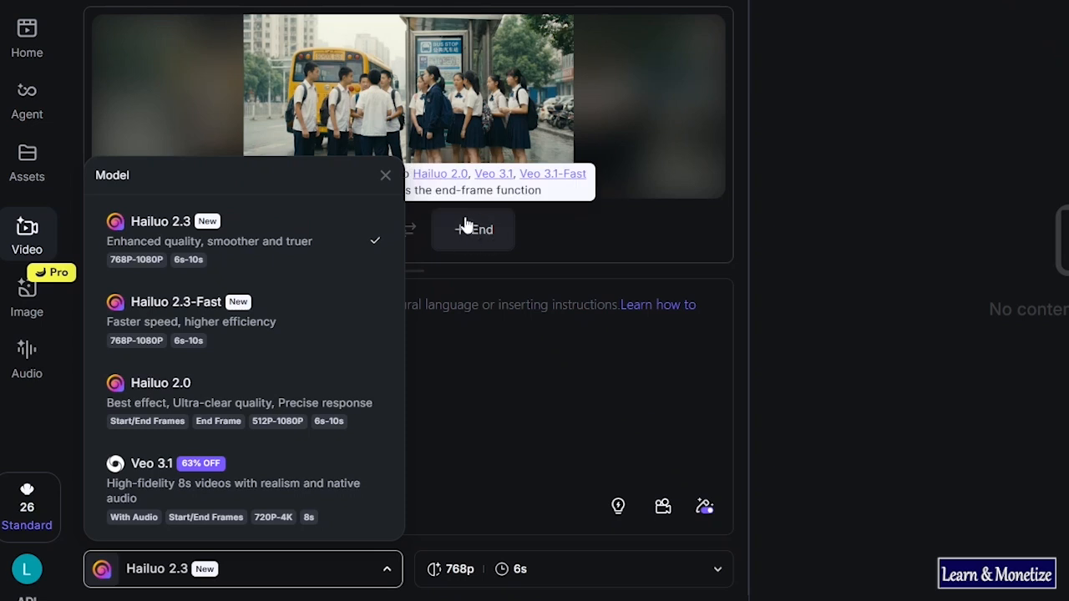
left_click(175, 301)
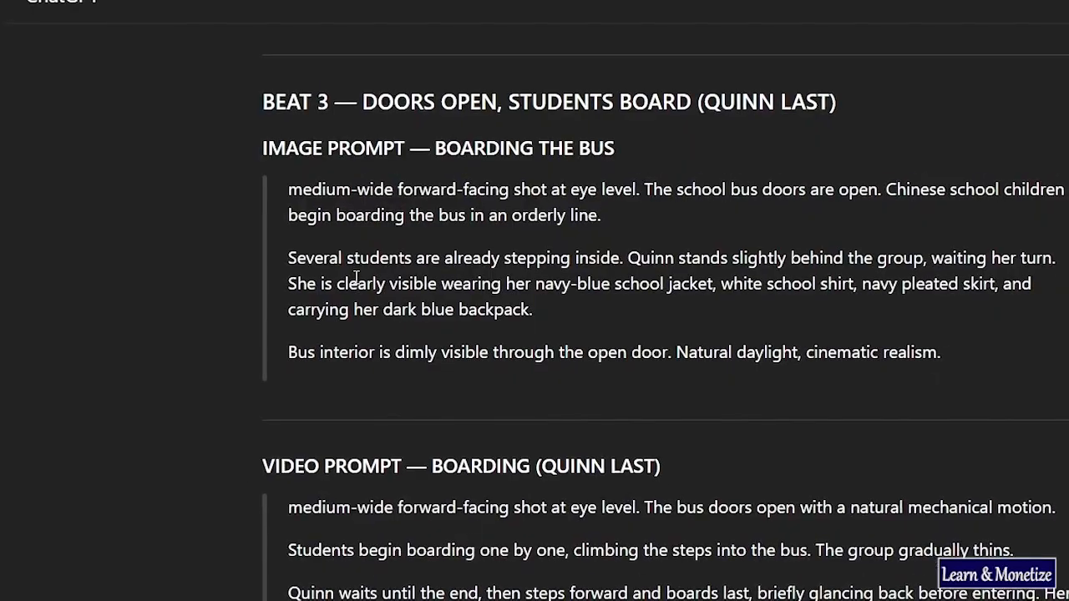
Step: Select the Beat 3 bus-boarding image prompt in ChatGPT and view the generated video of students hurrying to the school bus
left_click_drag(287, 262, 951, 368)
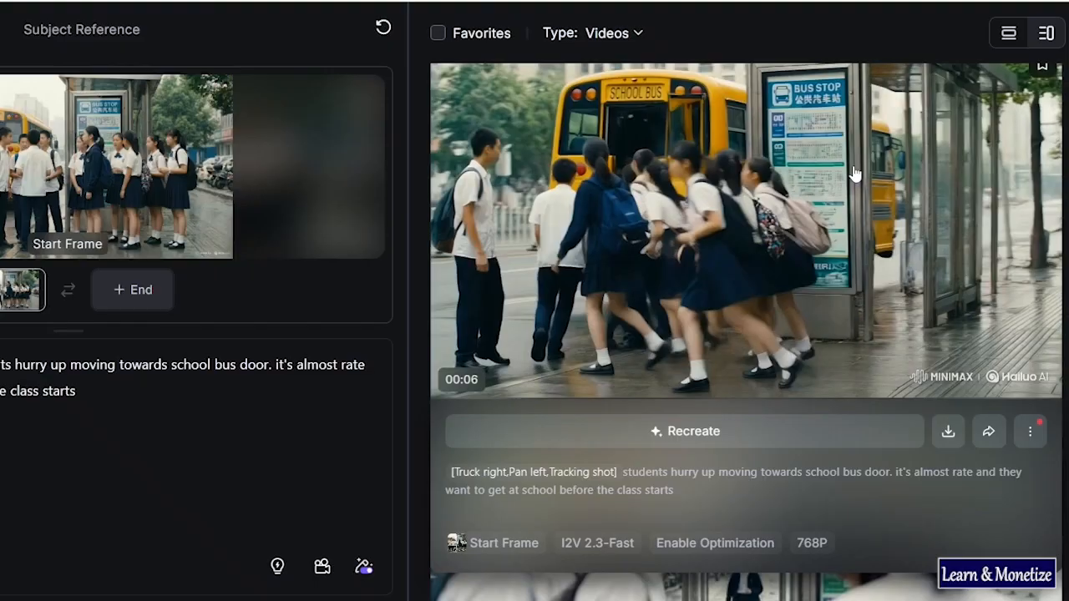
left_click(854, 172)
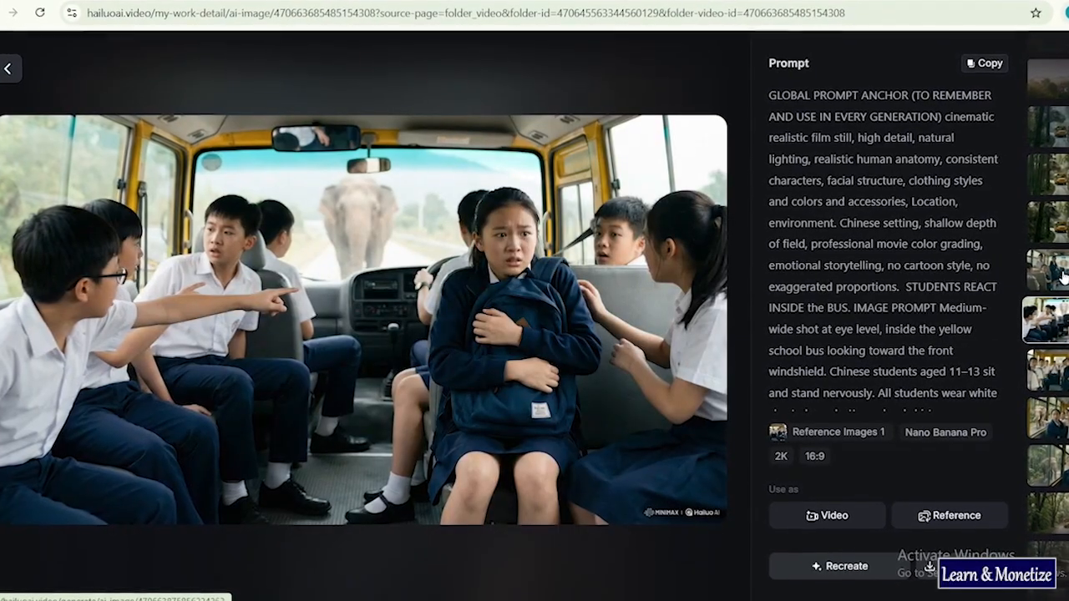
Step: Browse the folder's images and use the one of scared students beside the elephant in the bus window as a video start frame
left_click(1058, 277)
left_click(1054, 467)
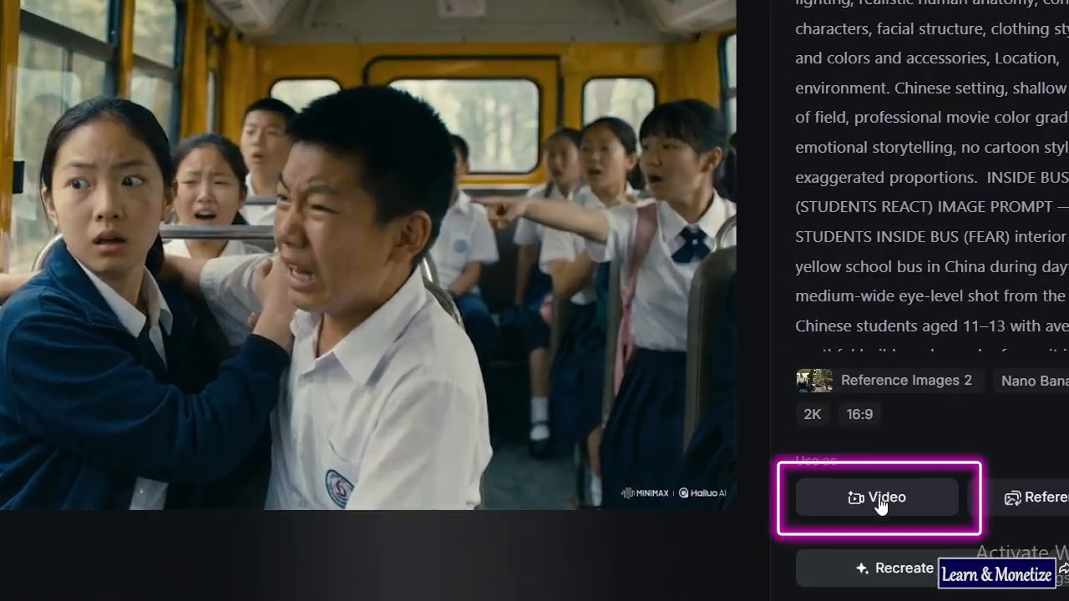
left_click(855, 499)
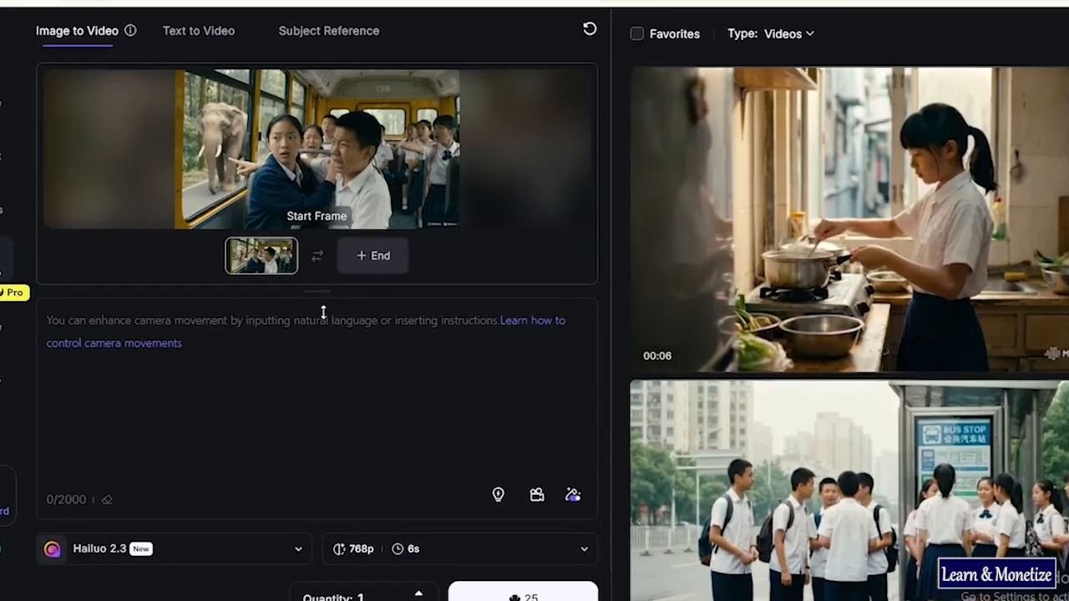
Step: Enter the video prompt about the yellow school bus stopped by an elephant on a forest road, open the camera movement presets and adjust the quantity
left_click(304, 311)
type("yellow school bus stopped on a narrow forest road. Dense green forest surrounds the scene. A large elephant stands calmly in the middle of the road ahead of the bus. Cinematic wide shot, realistic lighting.")
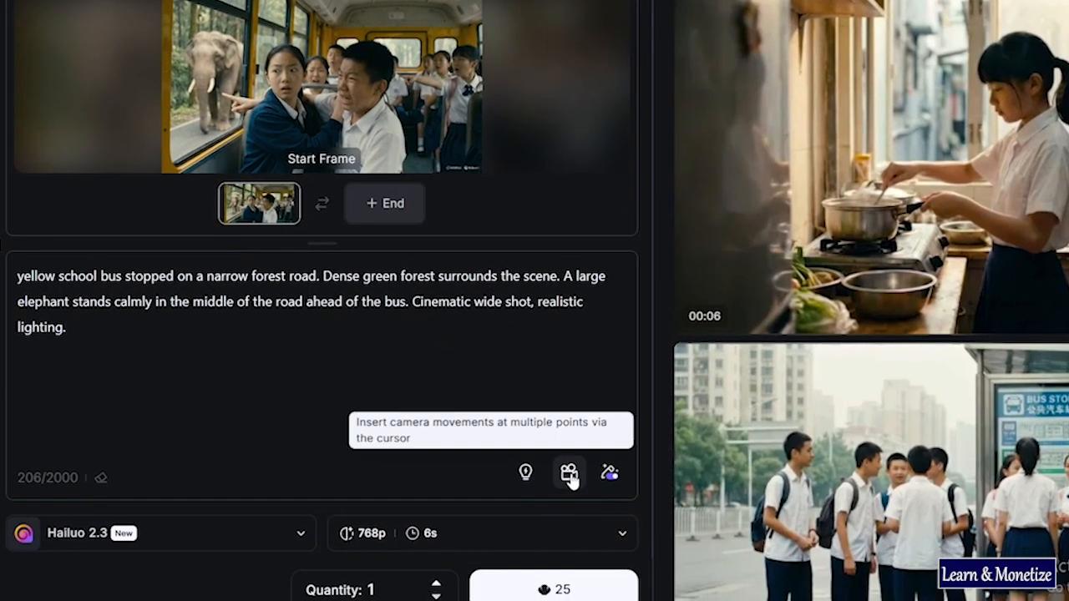
left_click(571, 510)
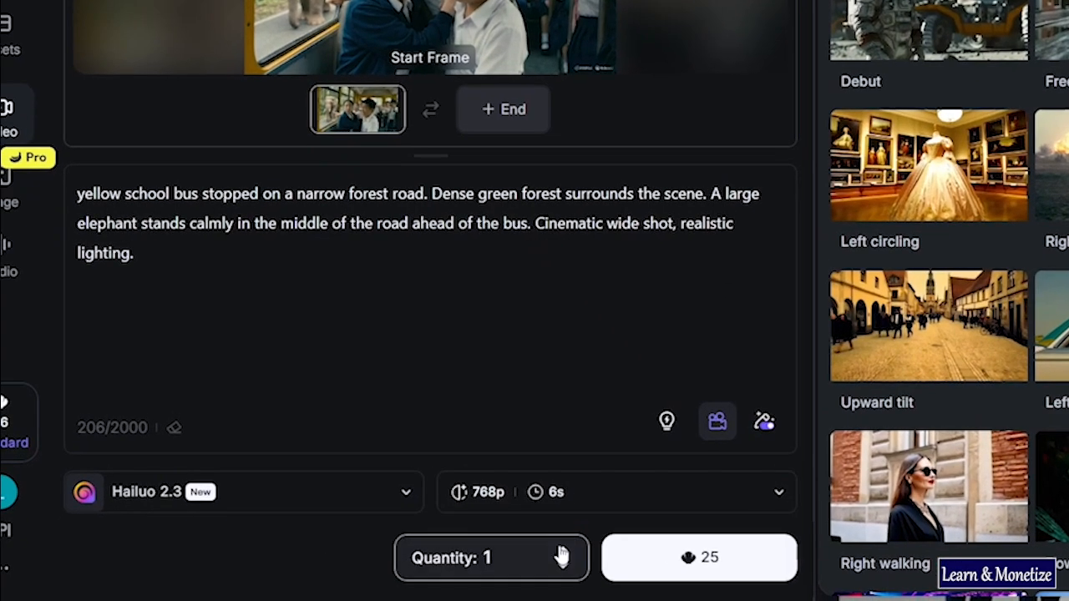
left_click(563, 568)
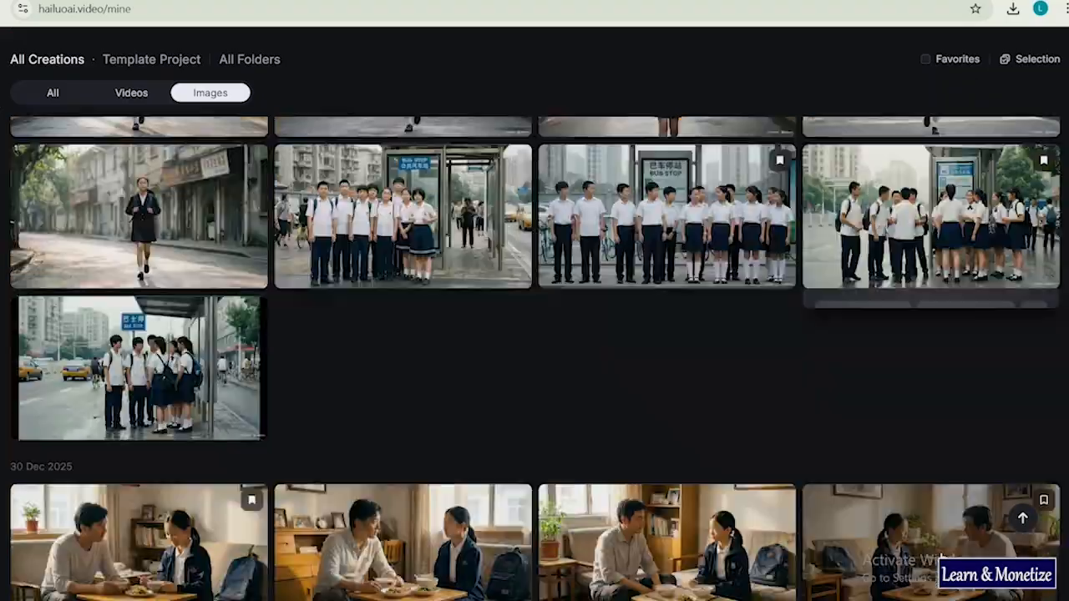
scroll(918, 535, "down", 5)
scroll(919, 535, "down", 10)
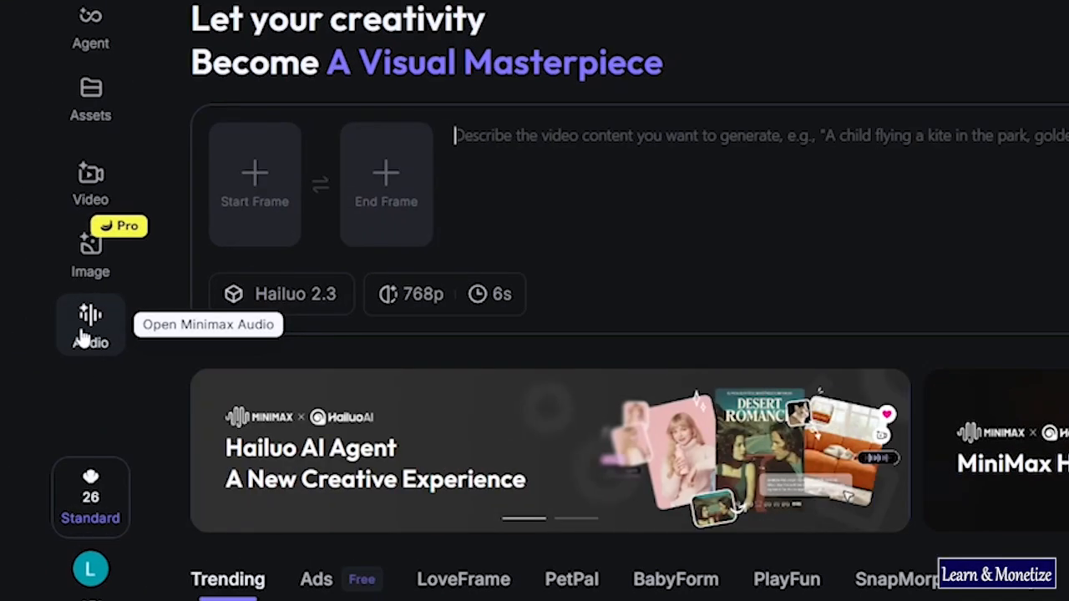
Step: Open MiniMax Audio's voice library and use the male Mandarin voice "Gentleman - Warm,Smooth,Airy"
left_click(25, 377)
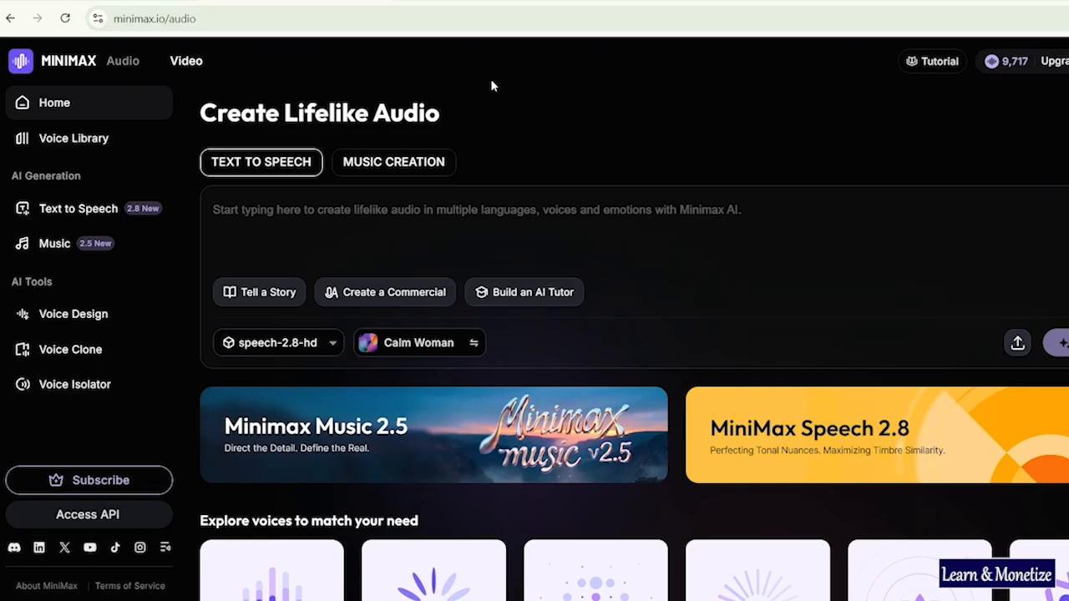
left_click(58, 140)
scroll(535, 418, "down", 3)
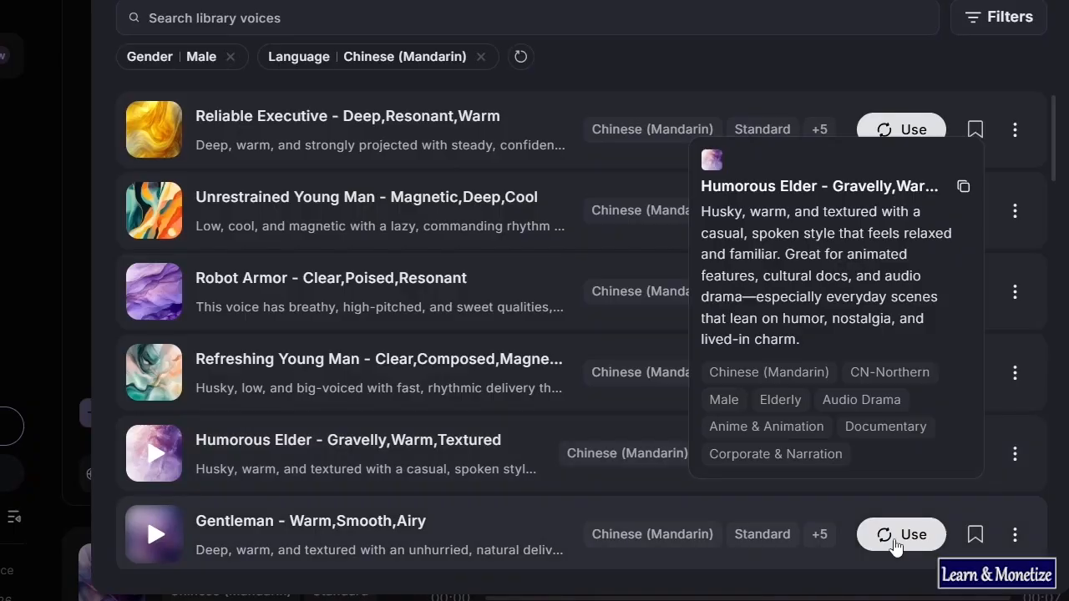
left_click(925, 538)
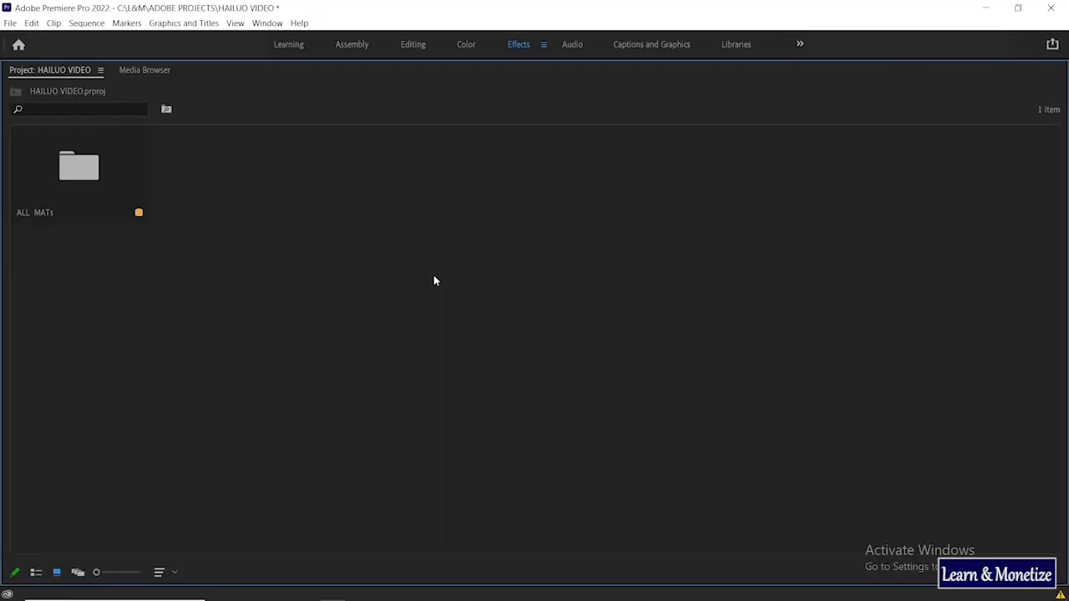
Step: Switch to Premiere Pro, create a bin named VIDEO CLIPS and import all the clips from the HAILUO-V-CLIPS folder
key("ctrl+slash")
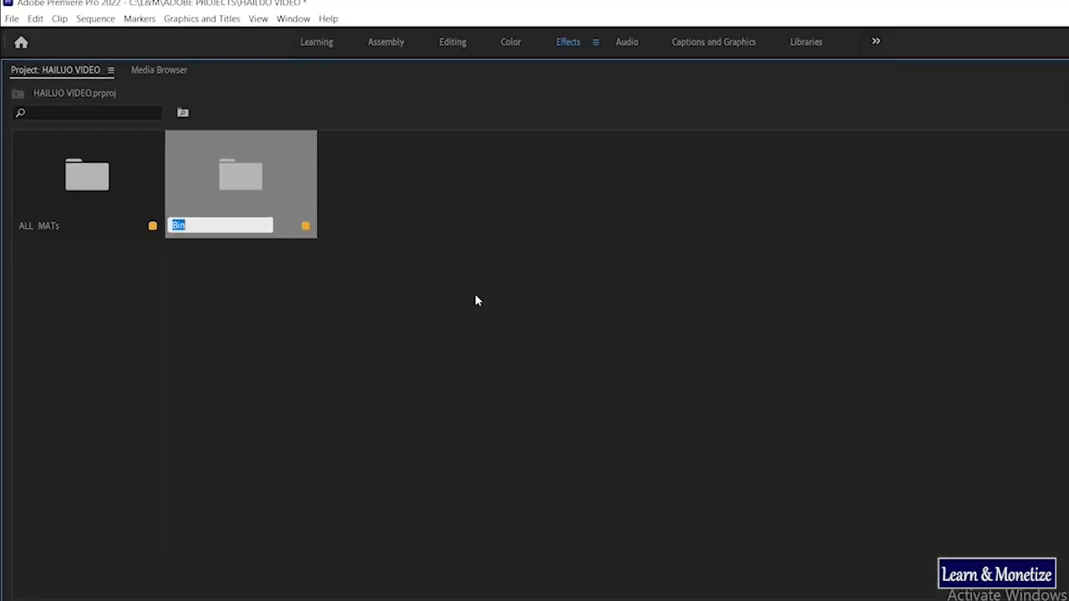
type("V")
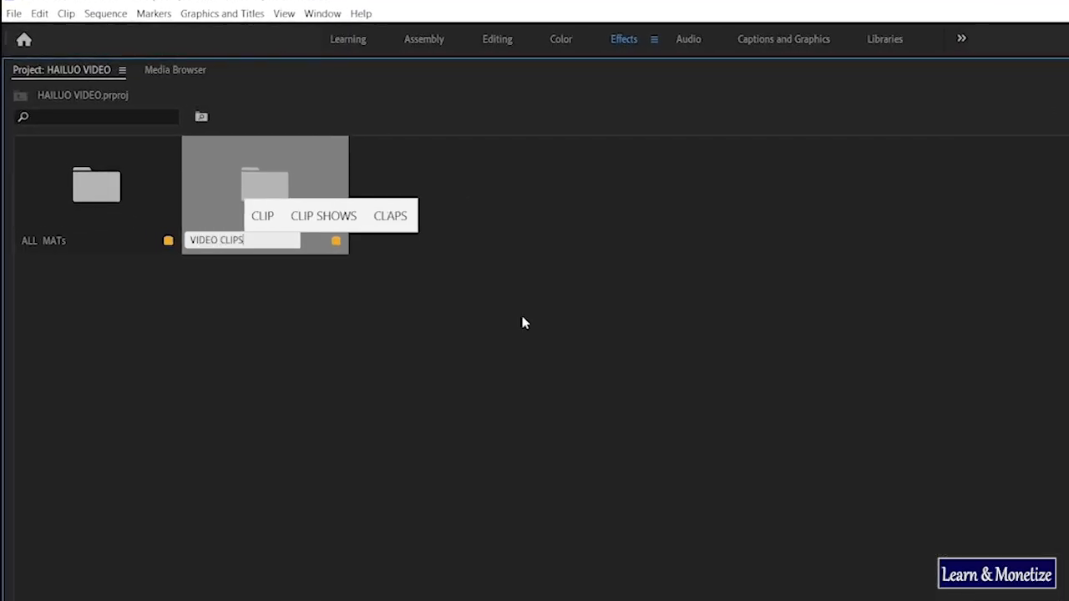
type("IDEO CLIPS")
left_click(514, 310)
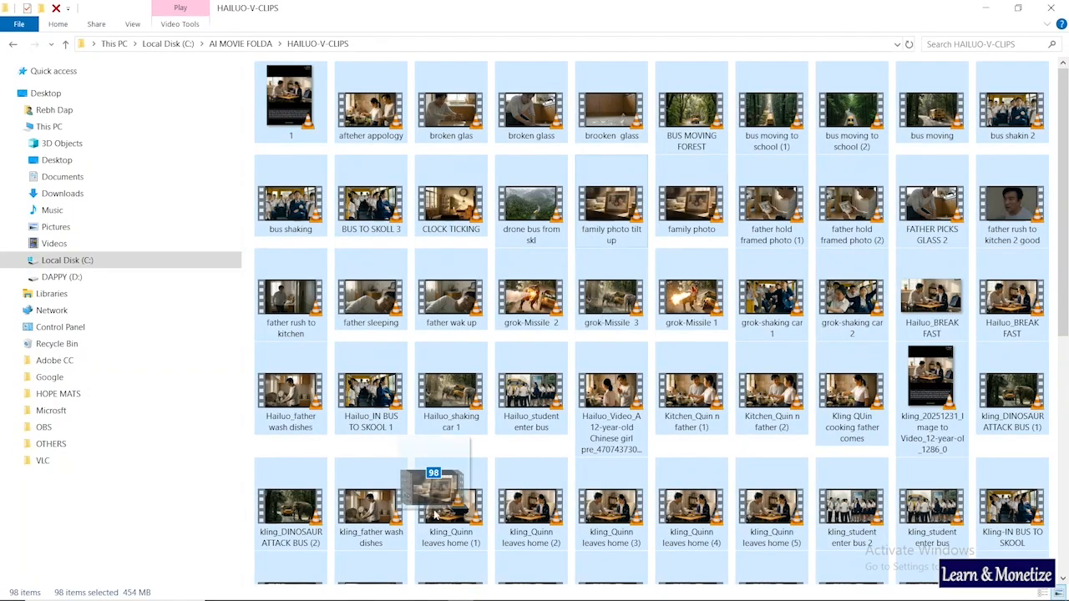
left_click_drag(436, 482, 362, 297)
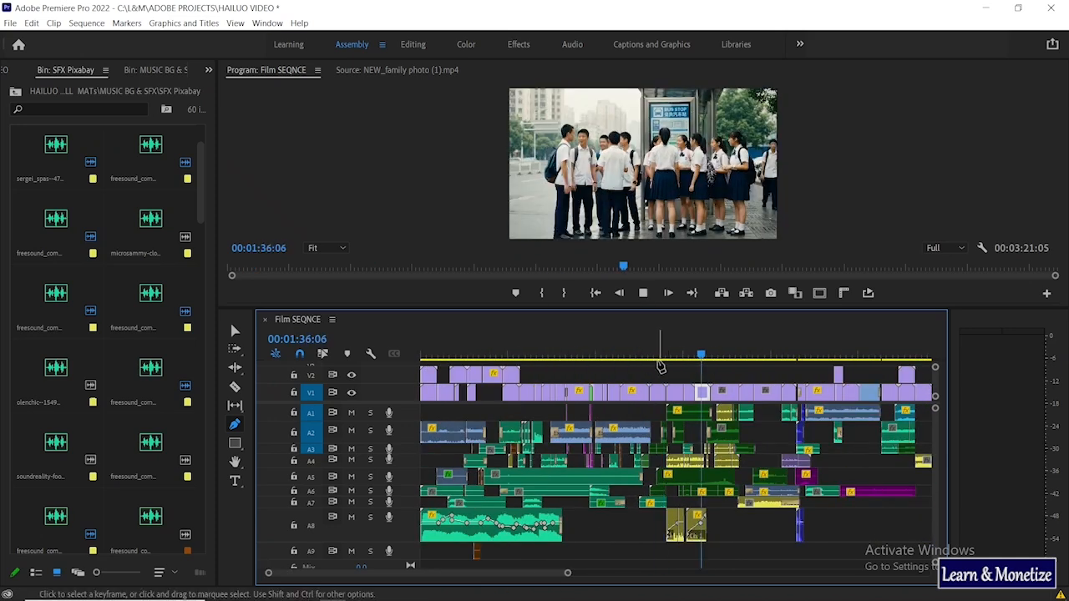
Step: Play back the film sequence from just before the running-girl scene and park the playhead on that scene
left_click(650, 354)
key("space")
left_click(651, 354)
key("space")
left_click(674, 357)
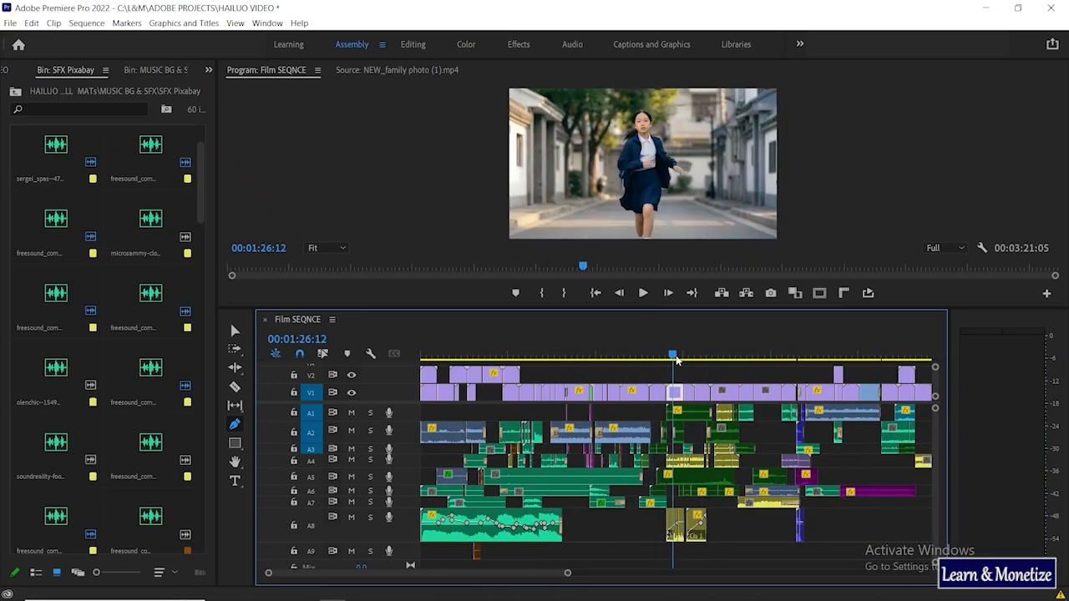
Step: Select the long audio clip on track A5 beneath the scene of the girl running
left_click_drag(564, 573, 515, 573)
left_click(236, 330)
left_click(659, 480)
key("equal")
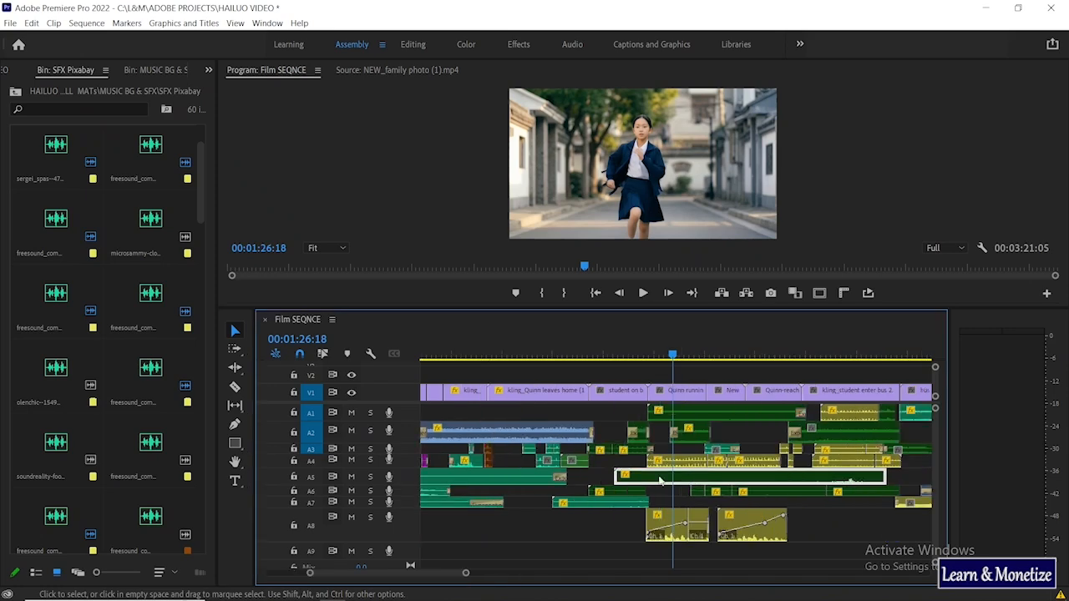
left_click(617, 477)
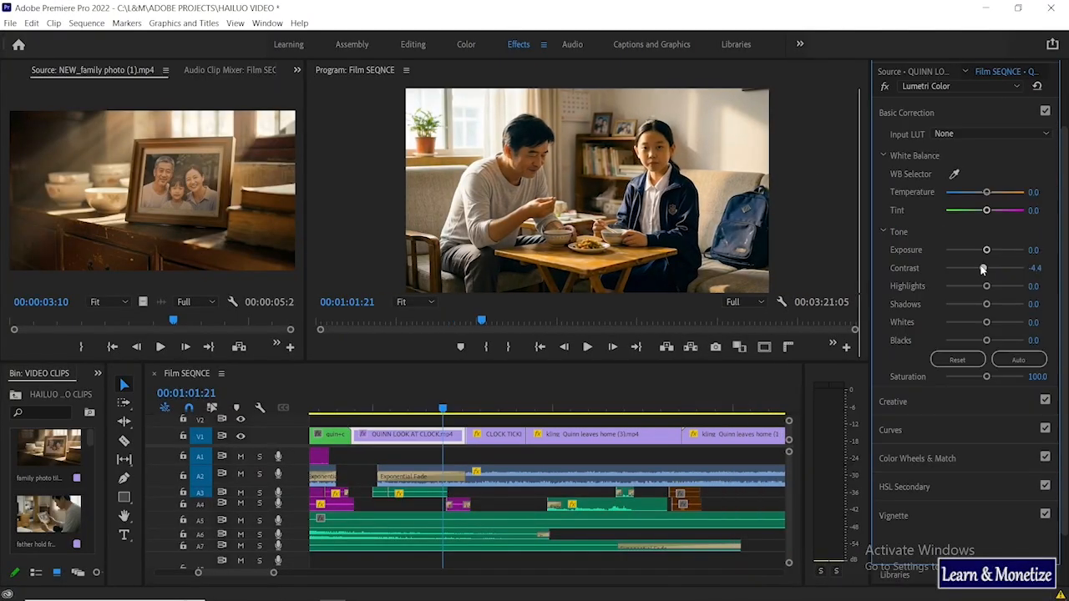
Step: Colour-correct the QUINN LOOK AT CLOCK clip in Lumetri Color with contrast at about -11.5 and shadows at about 13.1
left_click_drag(942, 309, 952, 310)
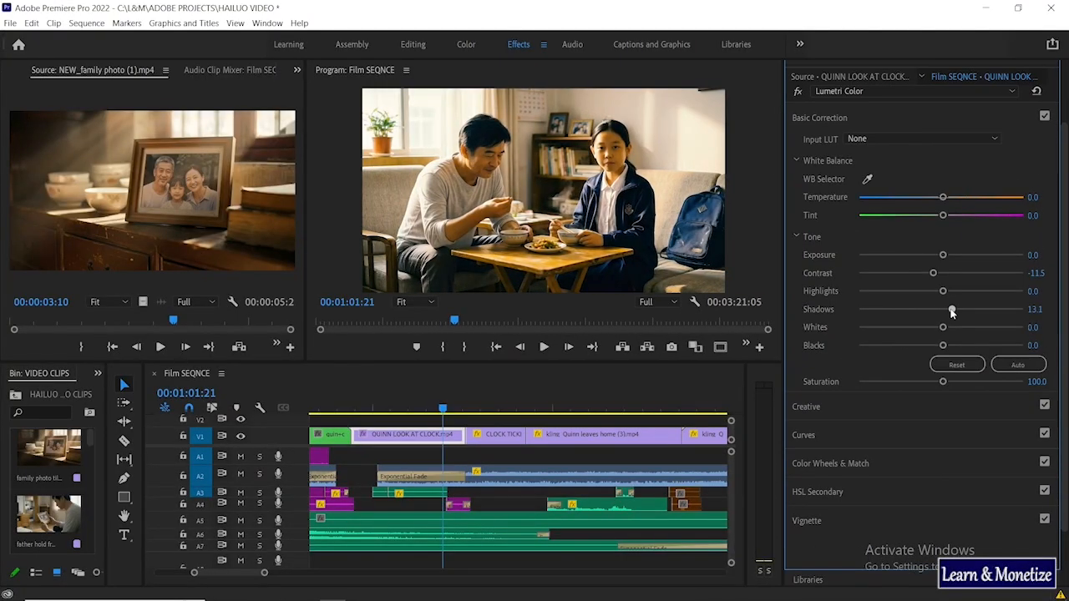